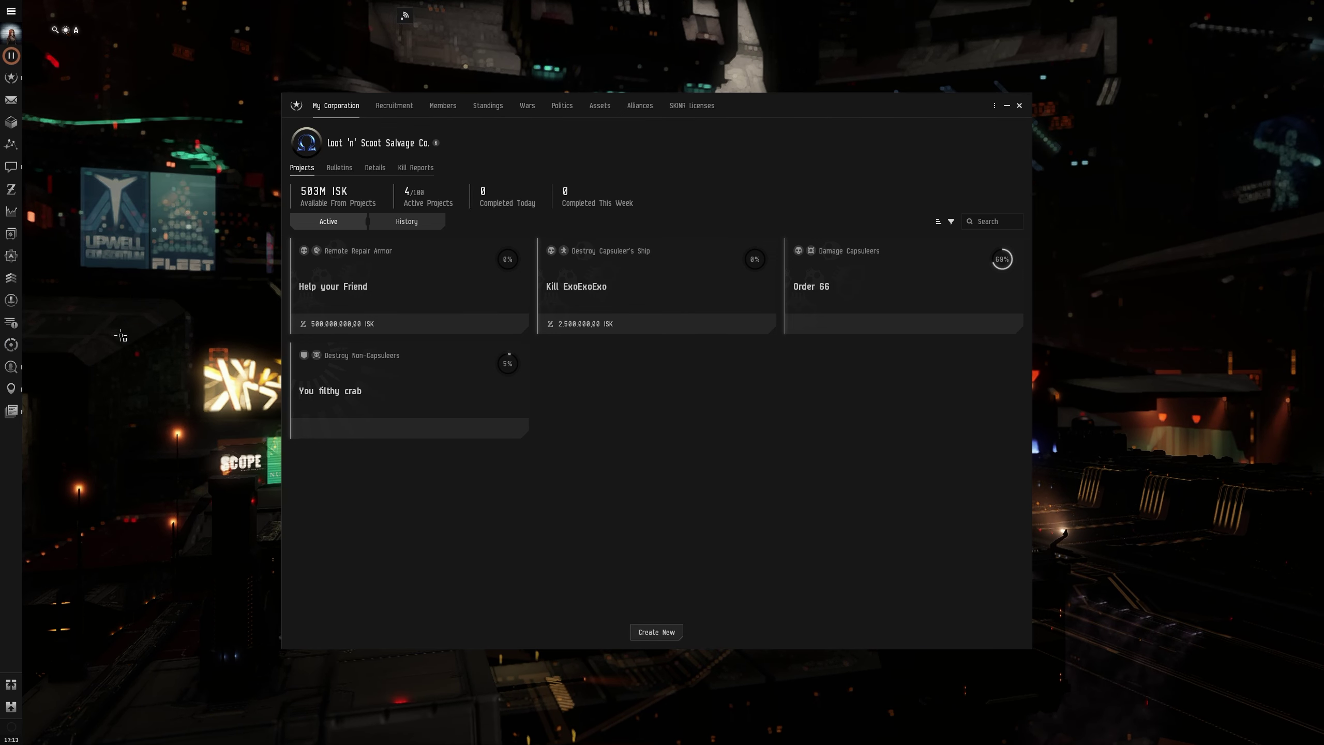
Open the Opportunities window from the main game menu and move it higher up
{"action": "left_click", "coordinate": [10, 11]}
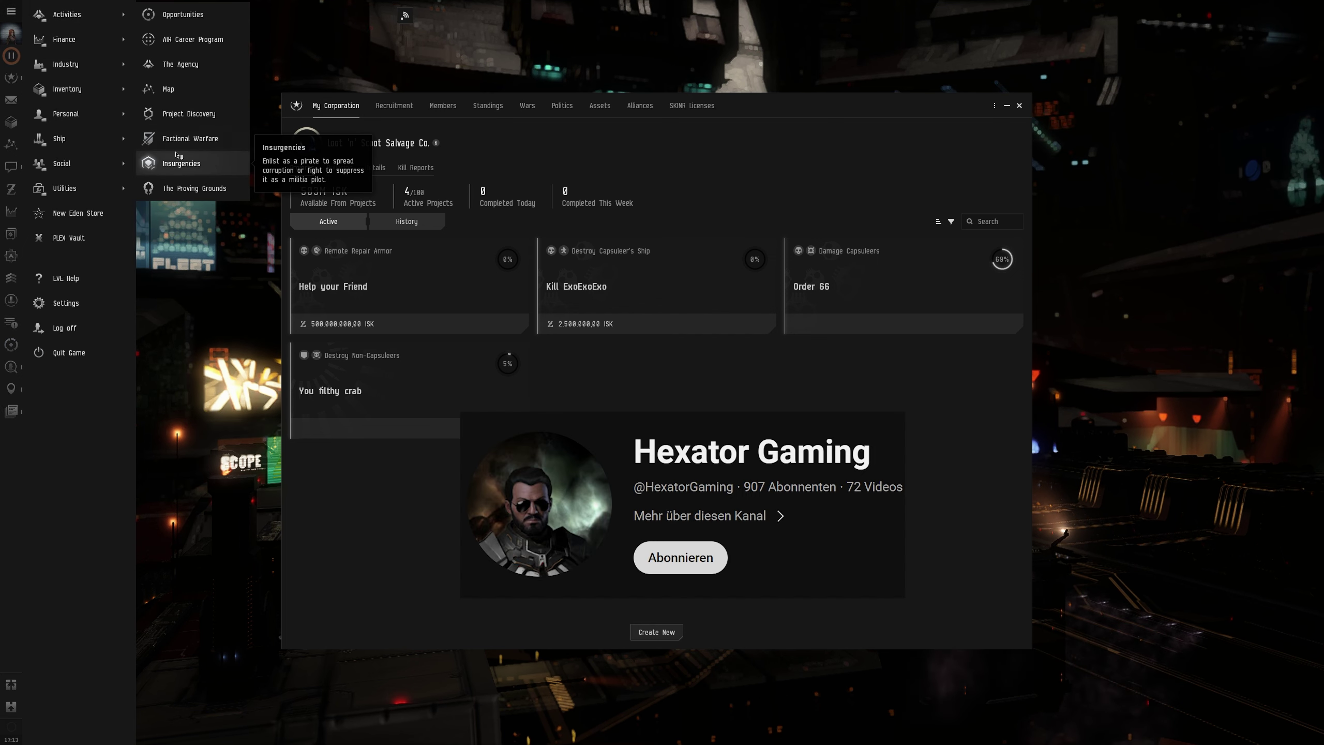
{"action": "left_click", "coordinate": [170, 14]}
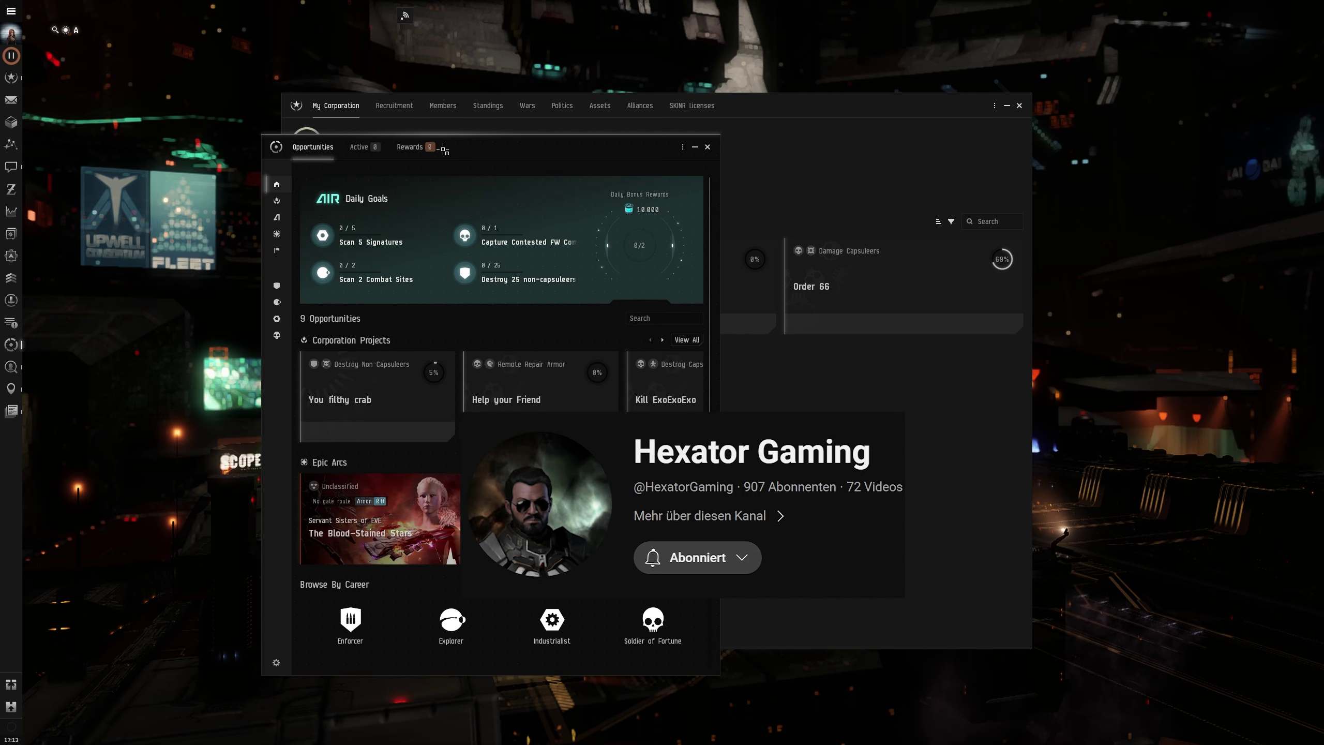
{"action": "left_click_drag", "start_coordinate": [443, 148], "coordinate": [608, 62]}
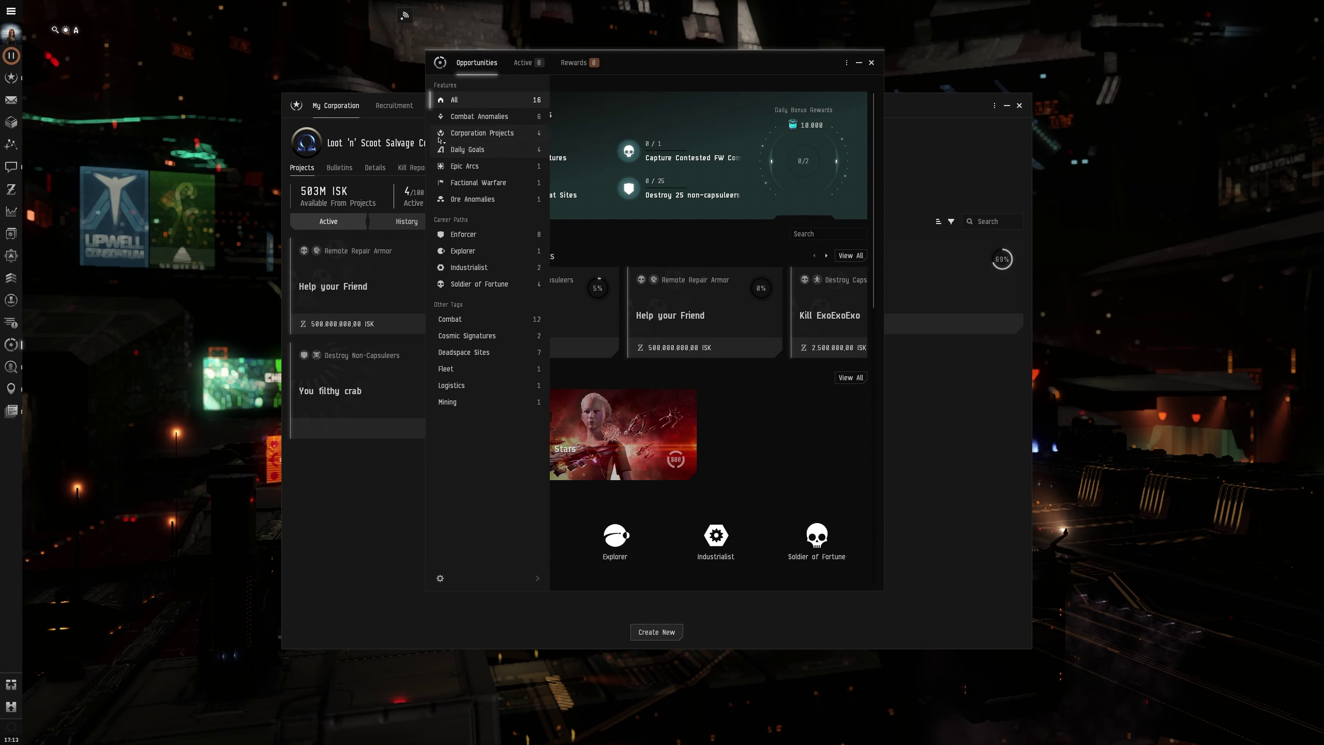
Show Corporation Projects in a wider window and open the Help your Friend details
{"action": "left_click", "coordinate": [439, 138]}
{"action": "left_click_drag", "start_coordinate": [883, 202], "coordinate": [1027, 202]}
{"action": "left_click_drag", "start_coordinate": [754, 70], "coordinate": [608, 66]}
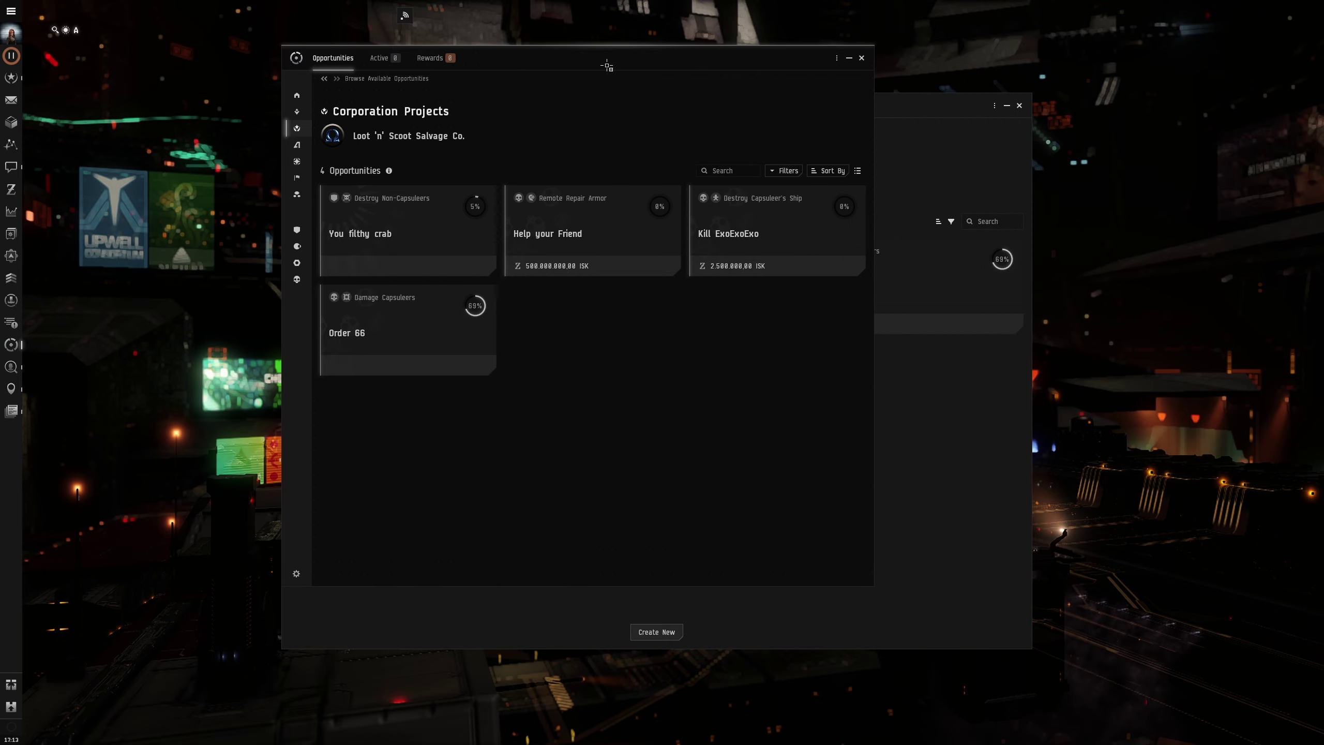
{"action": "left_click", "coordinate": [611, 234]}
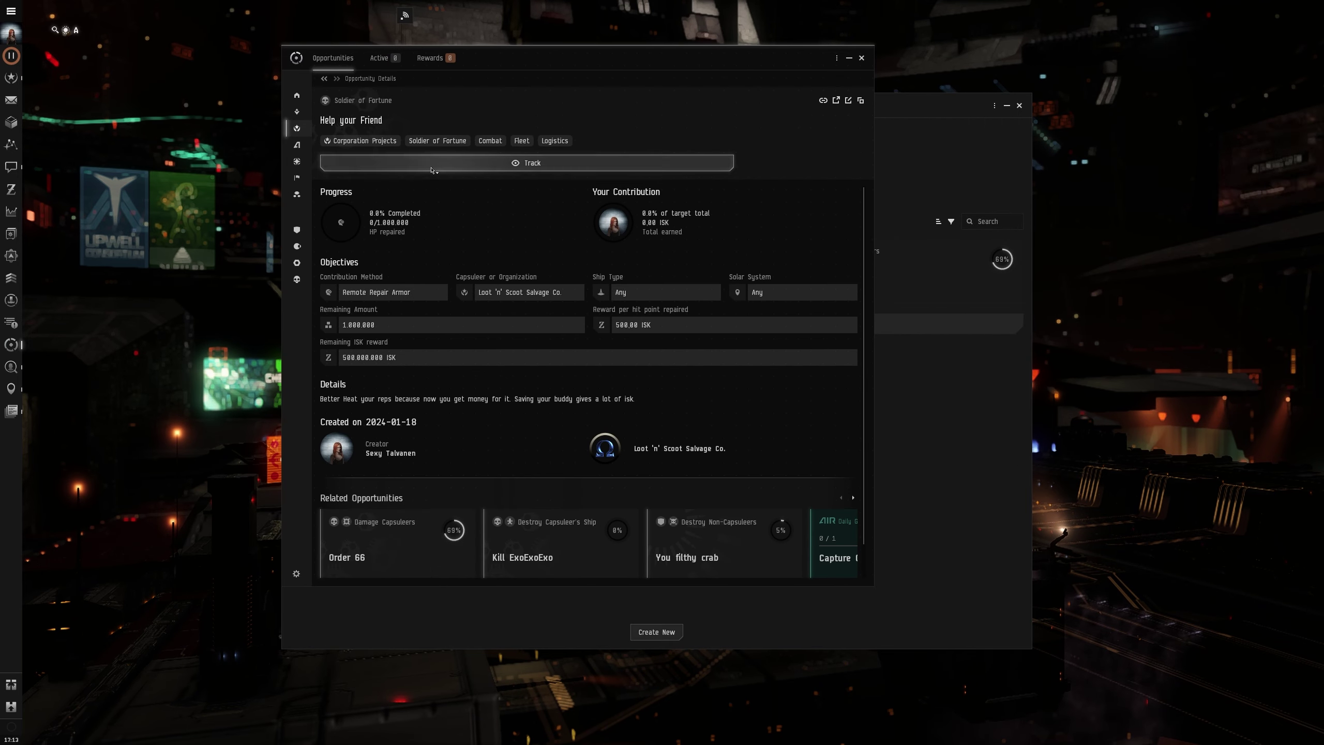
{"action": "scroll", "coordinate": [373, 234], "scroll_direction": "down", "scroll_amount": 2}
{"action": "scroll", "coordinate": [370, 237], "scroll_direction": "up", "scroll_amount": 2}
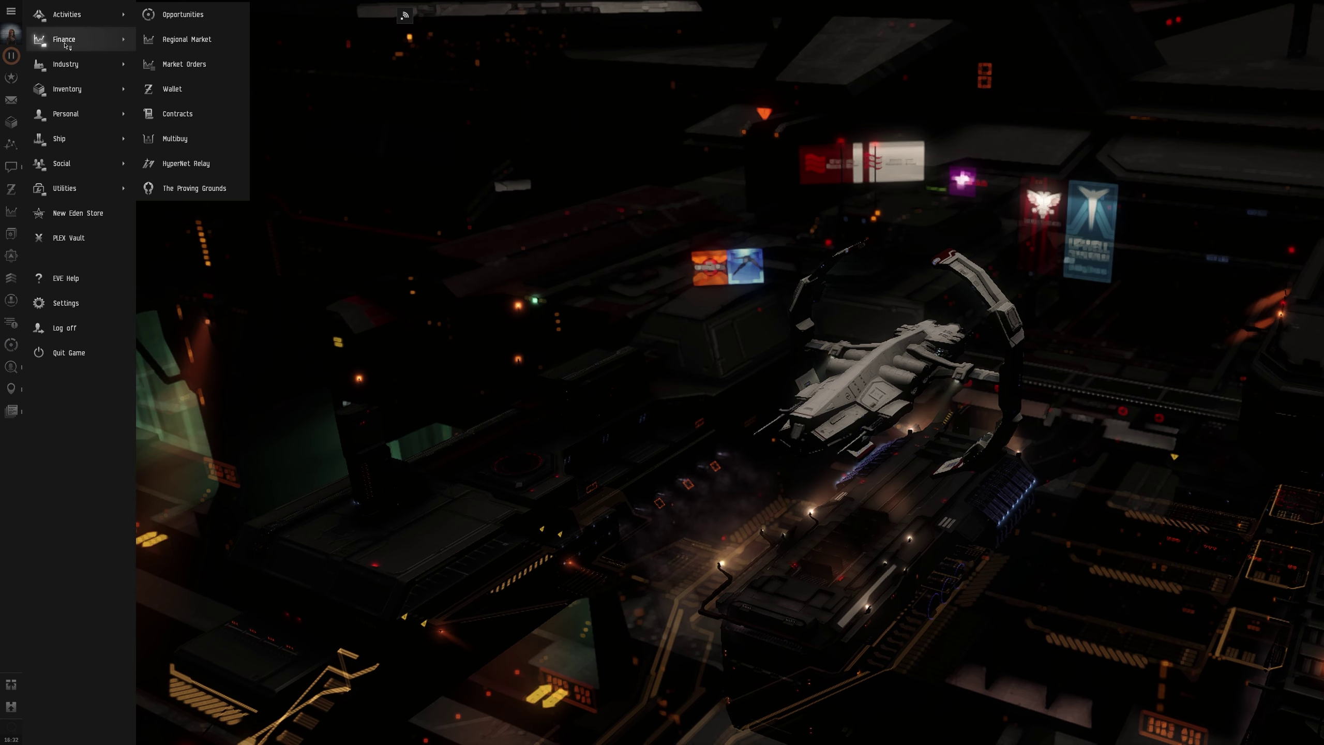
{"action": "mouse_move", "coordinate": [63, 163]}
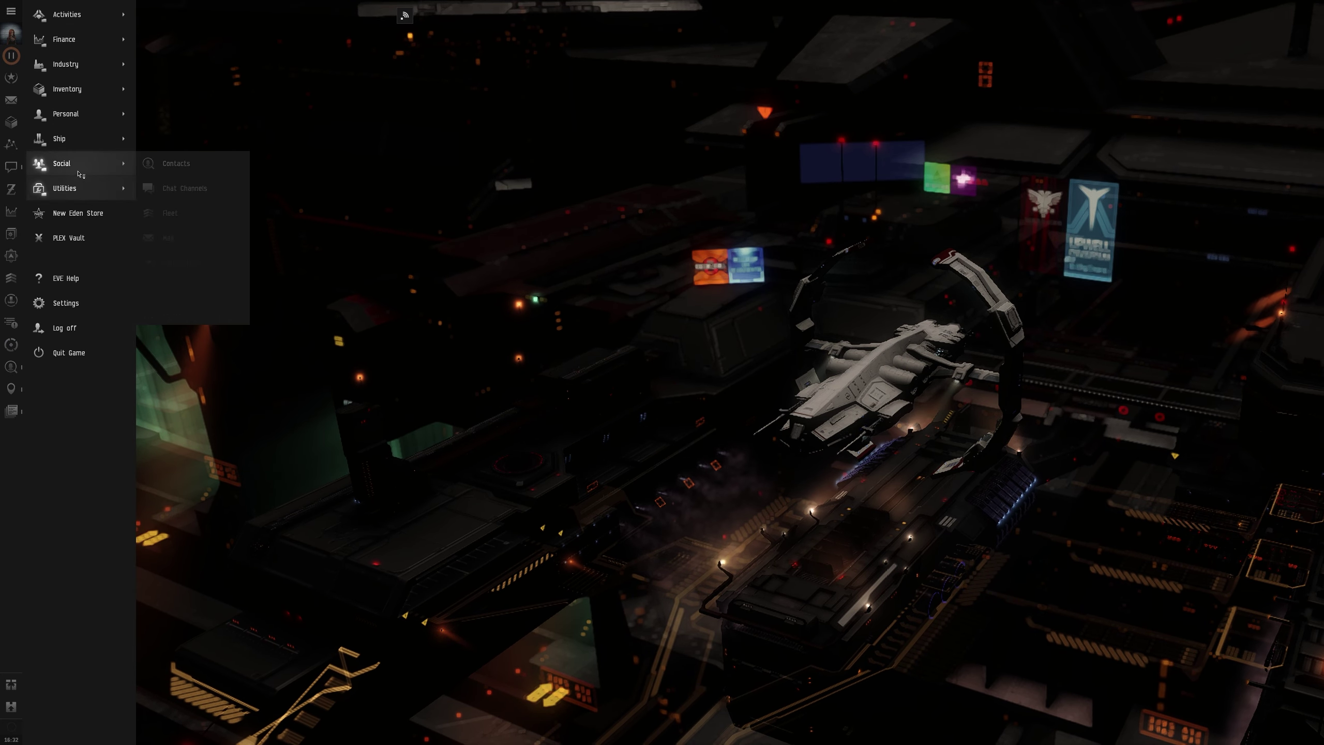
Close the main game menu
{"action": "left_click", "coordinate": [191, 263]}
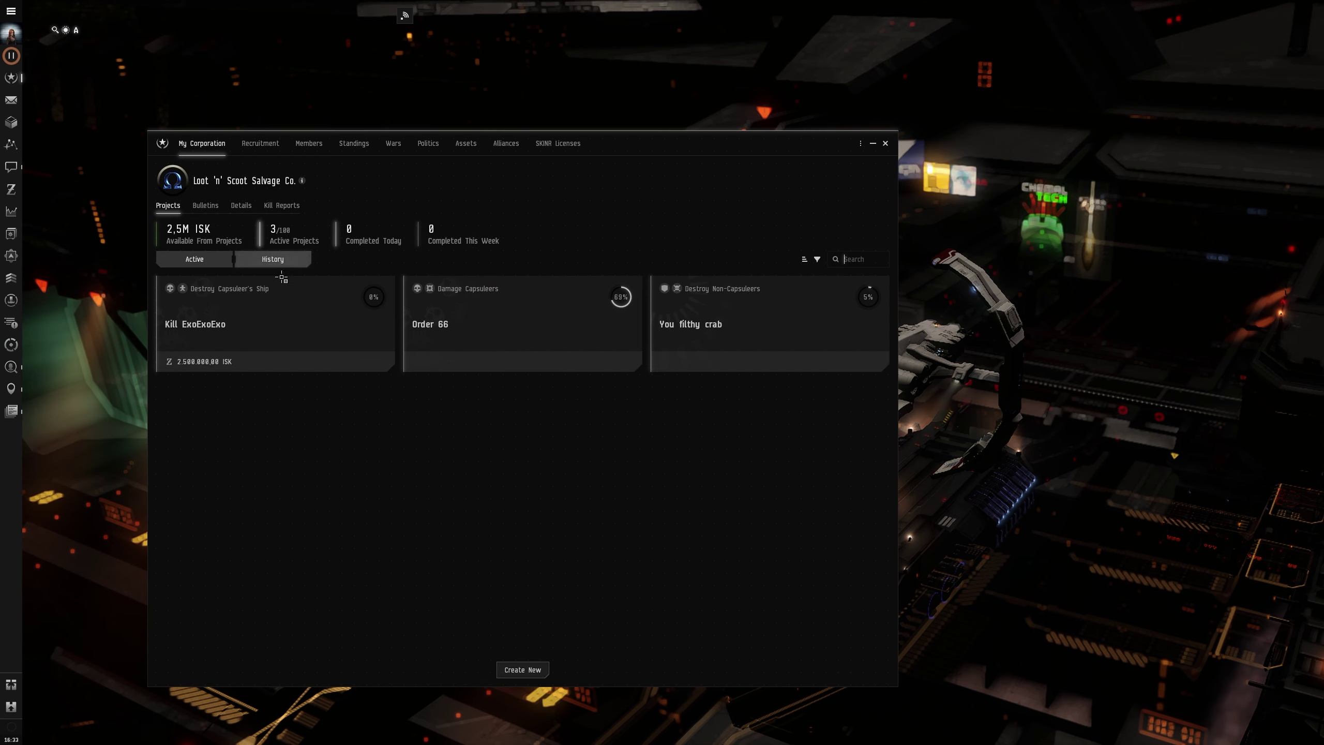
{"action": "mouse_move", "coordinate": [276, 323]}
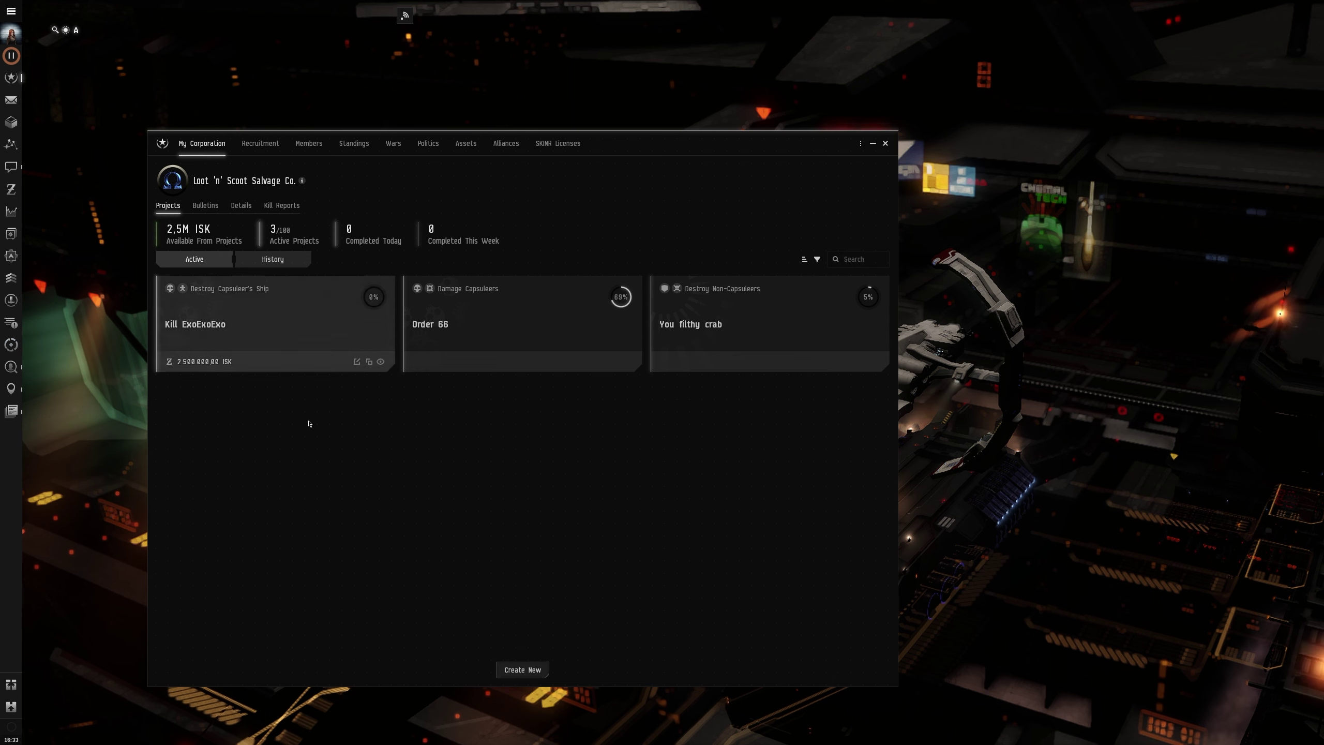
Start a new project using Remote Repair Armor for Loot 'n' Scoot Salvage Co
{"action": "left_click", "coordinate": [522, 669]}
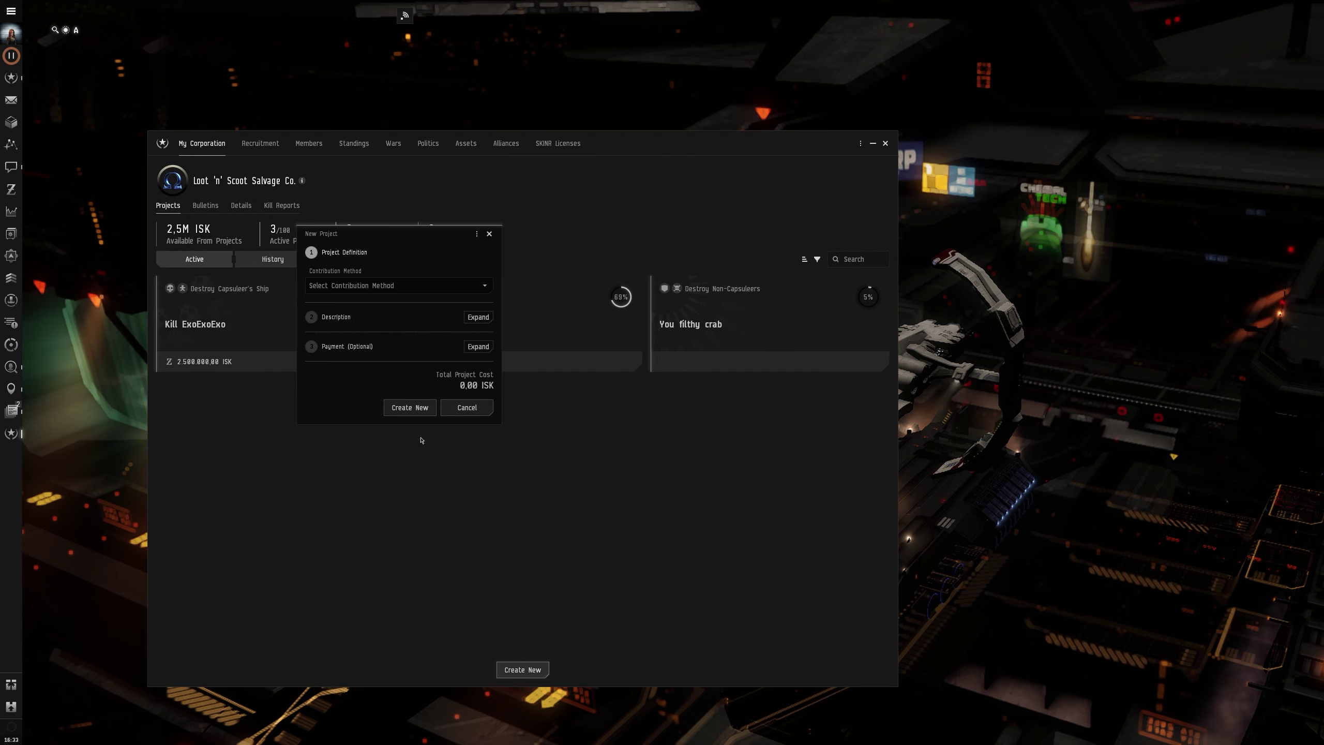
{"action": "left_click", "coordinate": [393, 286]}
{"action": "scroll", "coordinate": [340, 323], "scroll_direction": "down", "scroll_amount": 1}
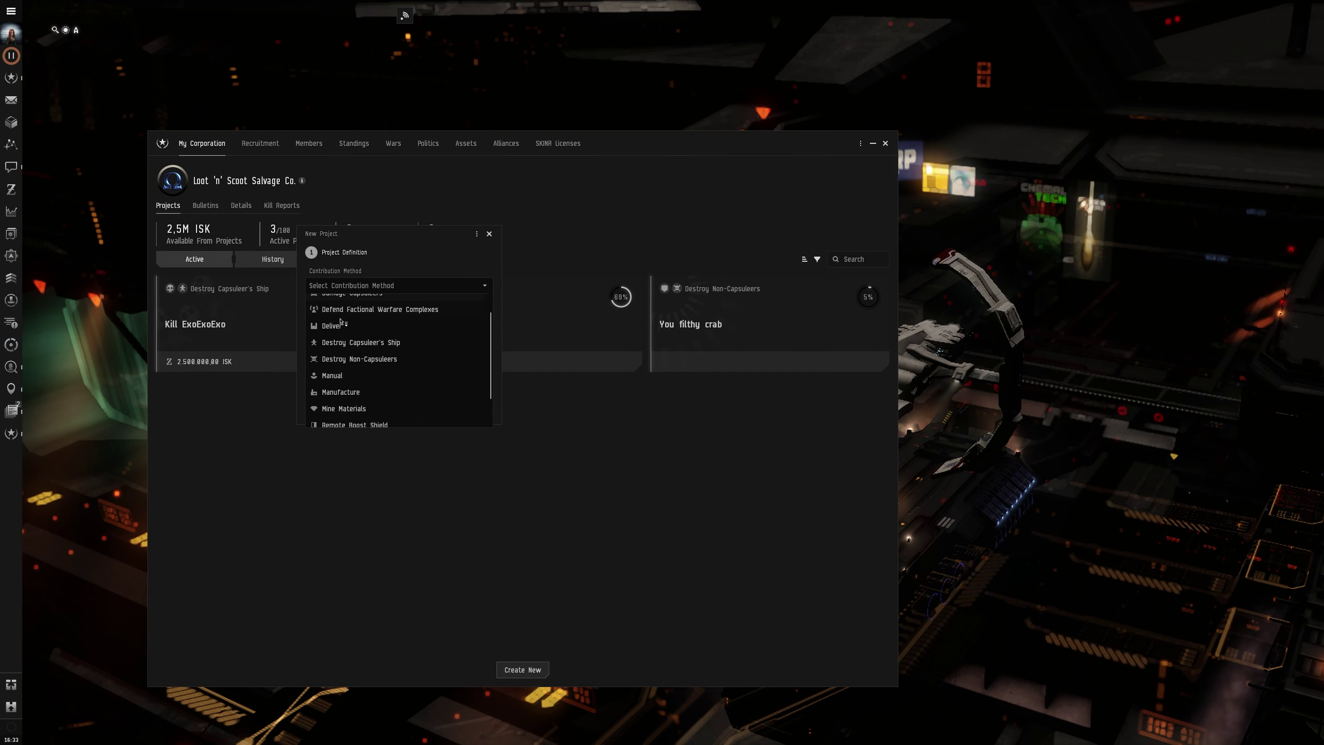
{"action": "scroll", "coordinate": [340, 325], "scroll_direction": "down", "scroll_amount": 2}
{"action": "left_click", "coordinate": [366, 389]}
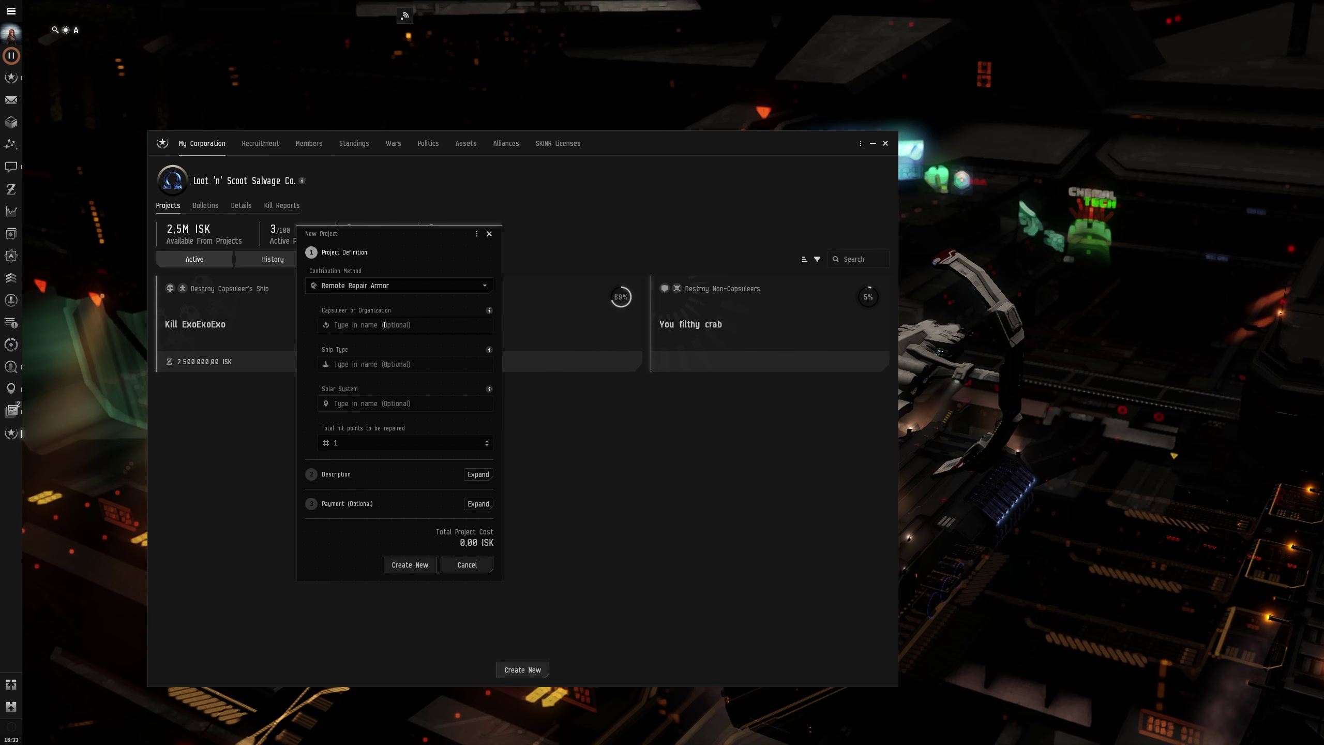
{"action": "left_click", "coordinate": [384, 325]}
{"action": "type", "text": "Loot 'n' Scoot Salvage Co."}
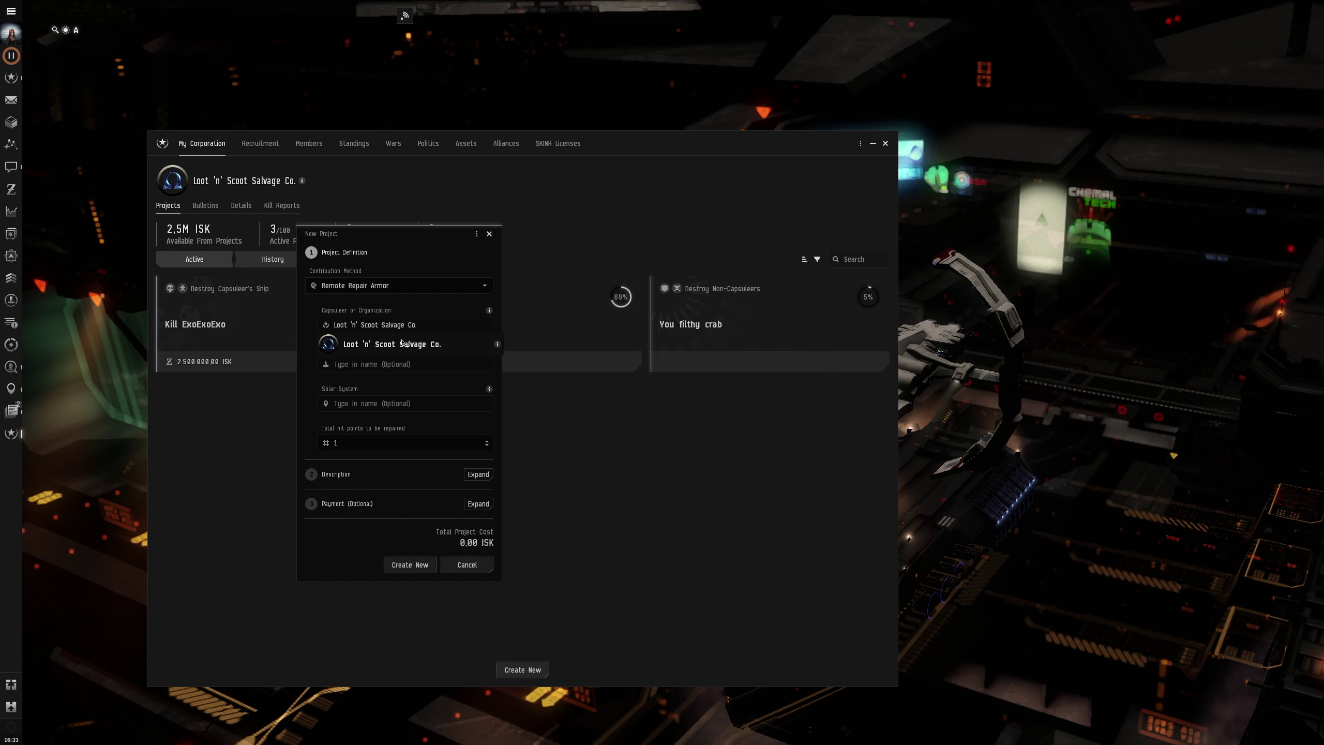
{"action": "left_click", "coordinate": [400, 343]}
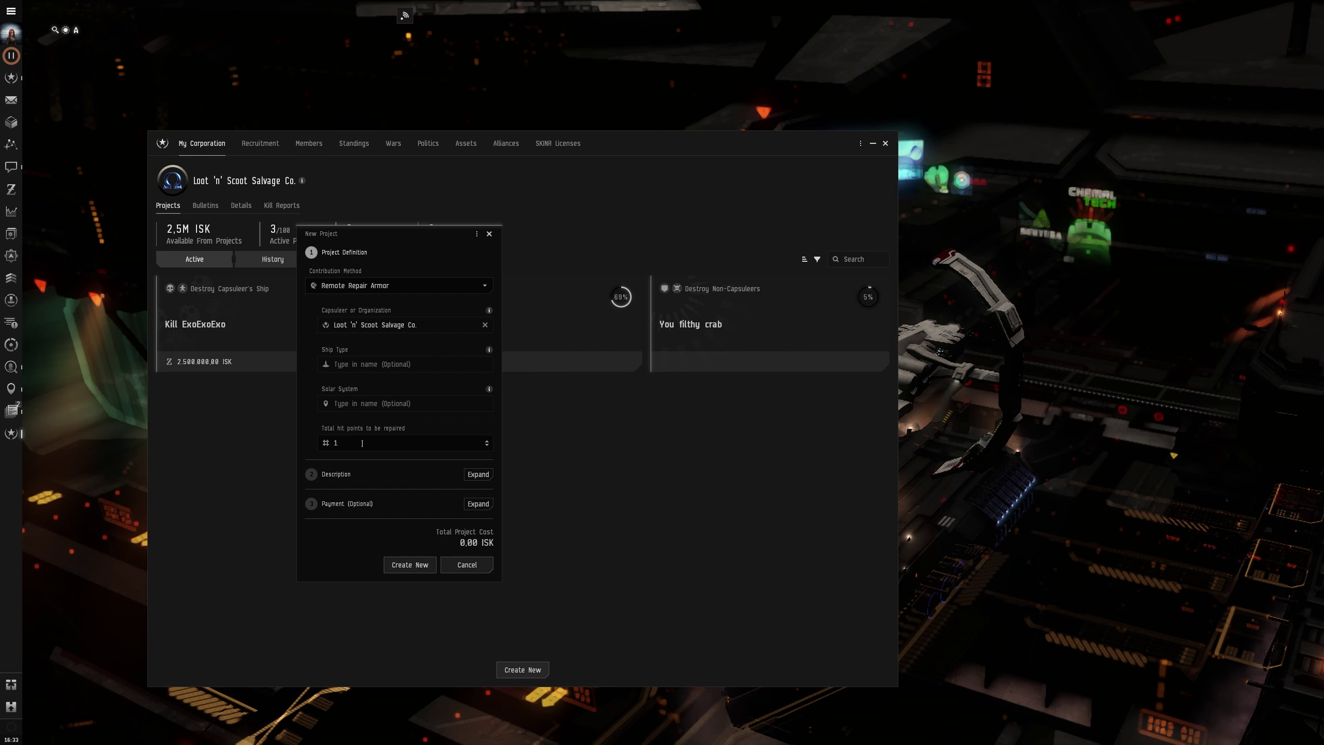
{"action": "type", "text": "00"}
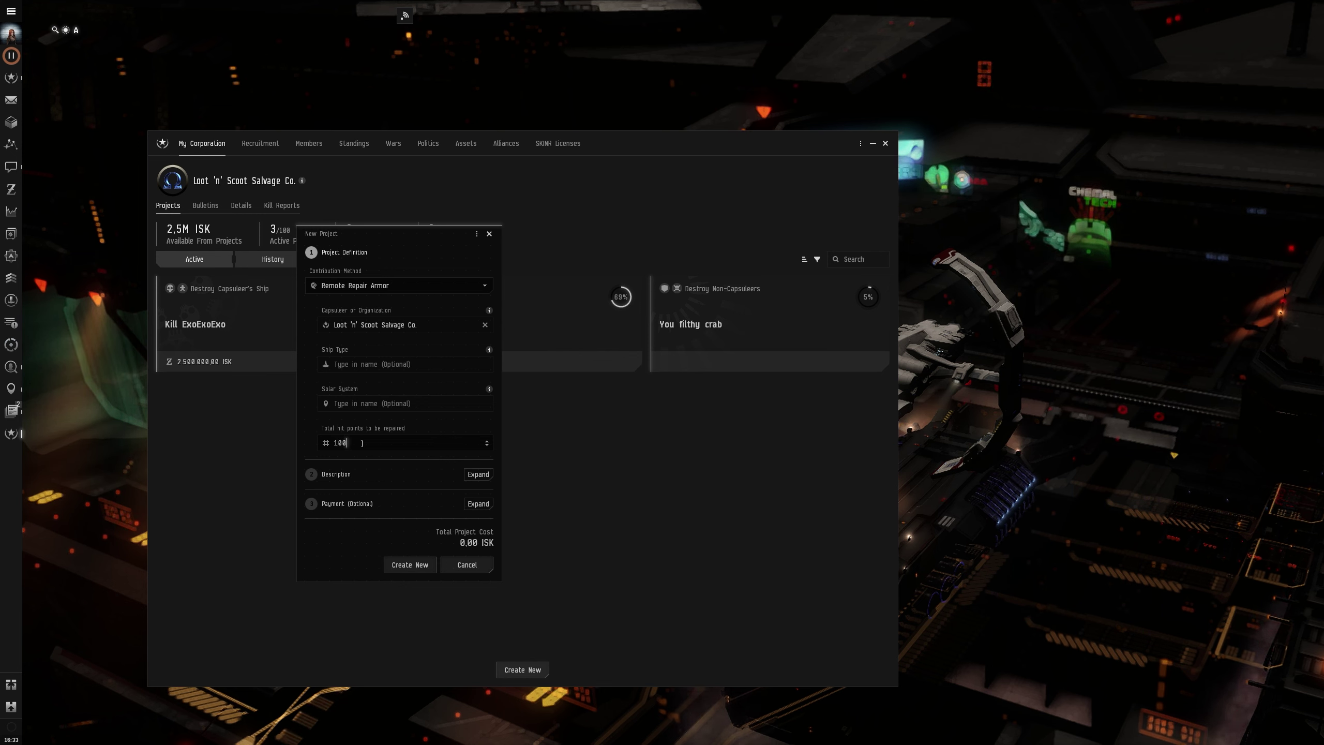
{"action": "type", "text": ".000.000"}
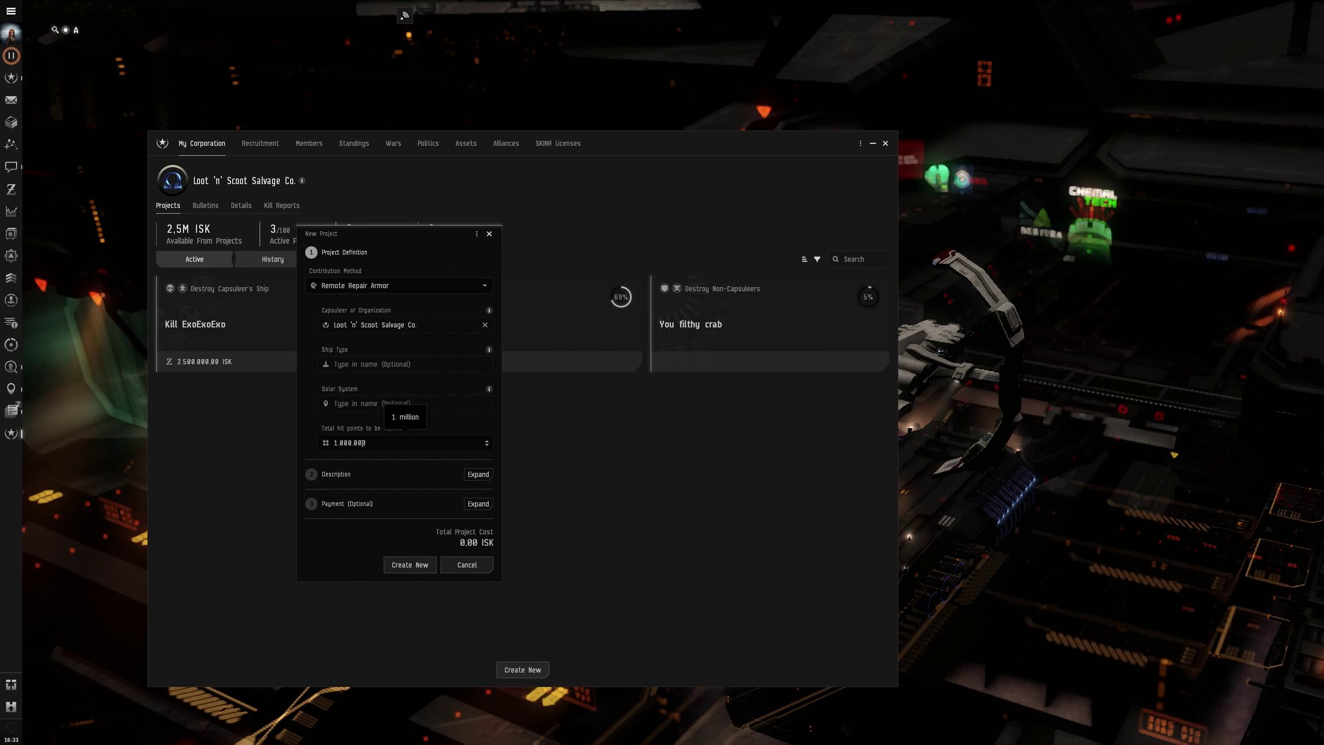
Name the project Help your Friend, describe its ISK-for-repairs reward, and check career paths
{"action": "left_click", "coordinate": [477, 475]}
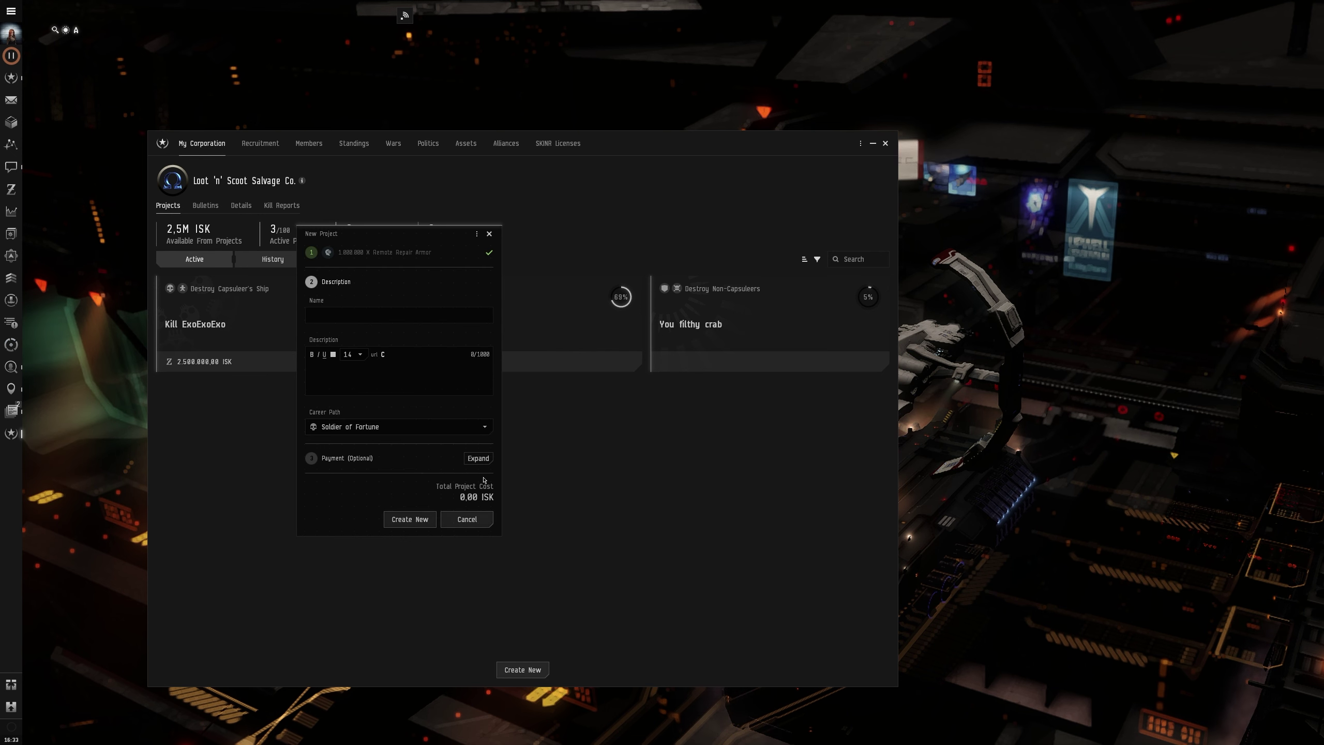
{"action": "left_click", "coordinate": [378, 321]}
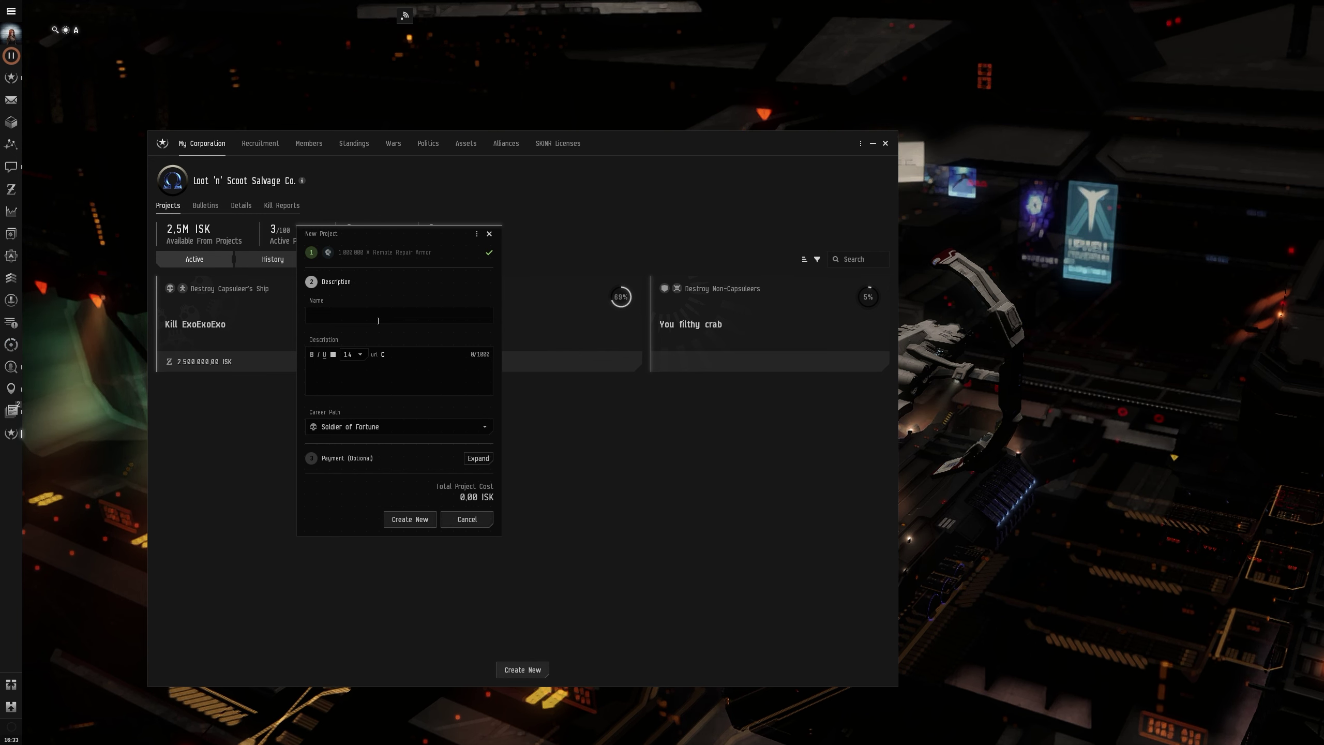
{"action": "type", "text": "Help you"}
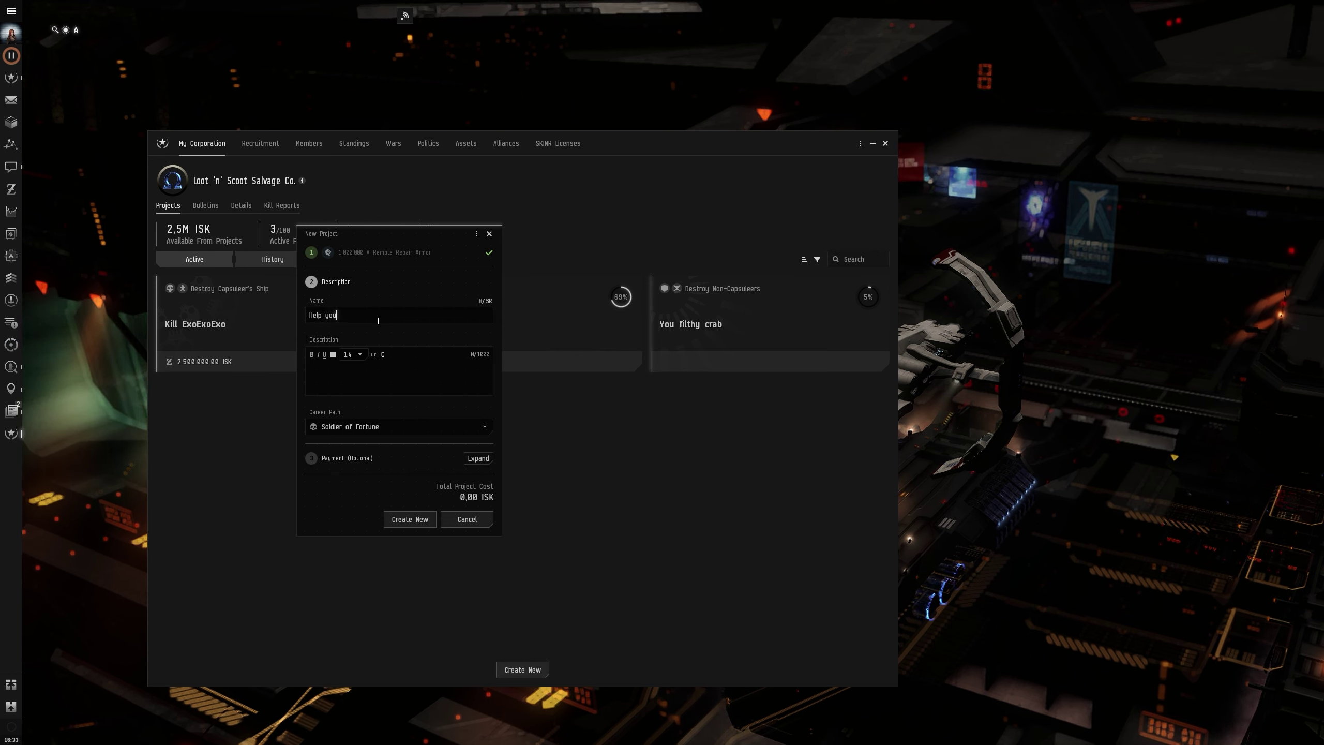
{"action": "type", "text": "r "}
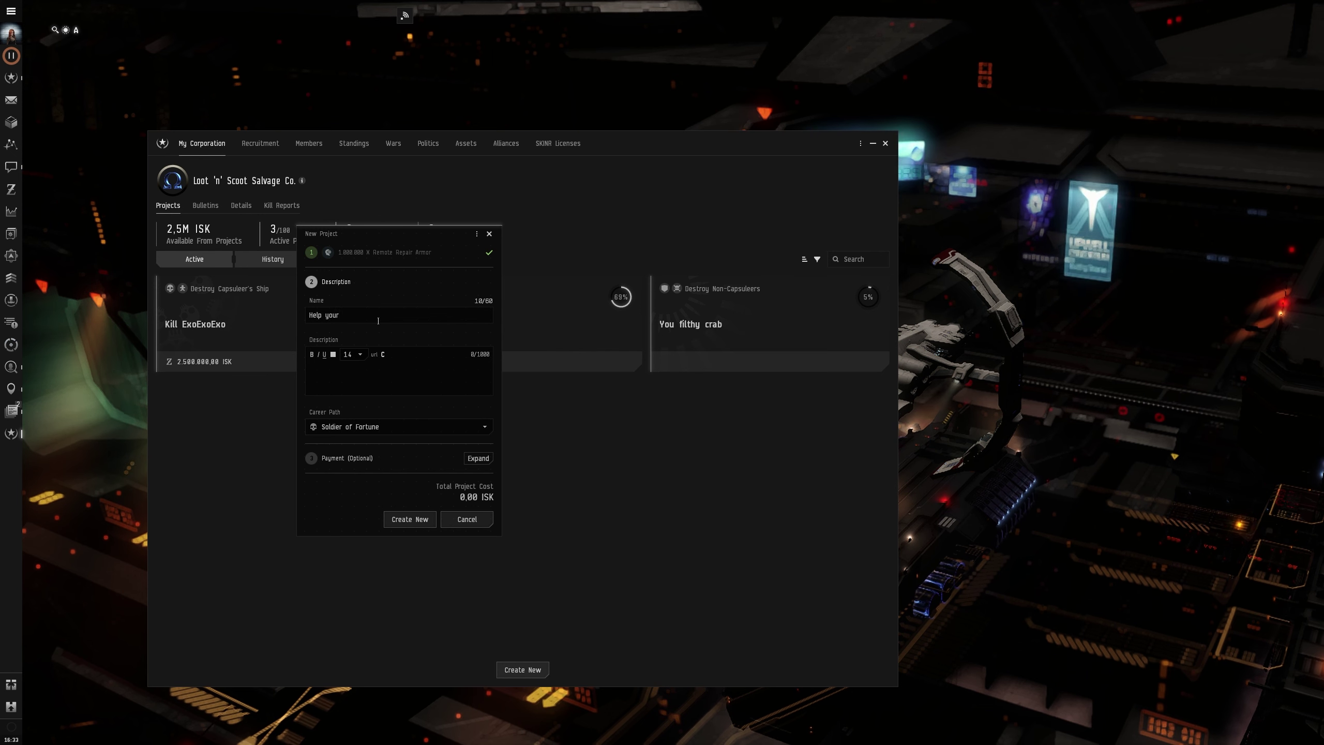
{"action": "type", "text": "f"}
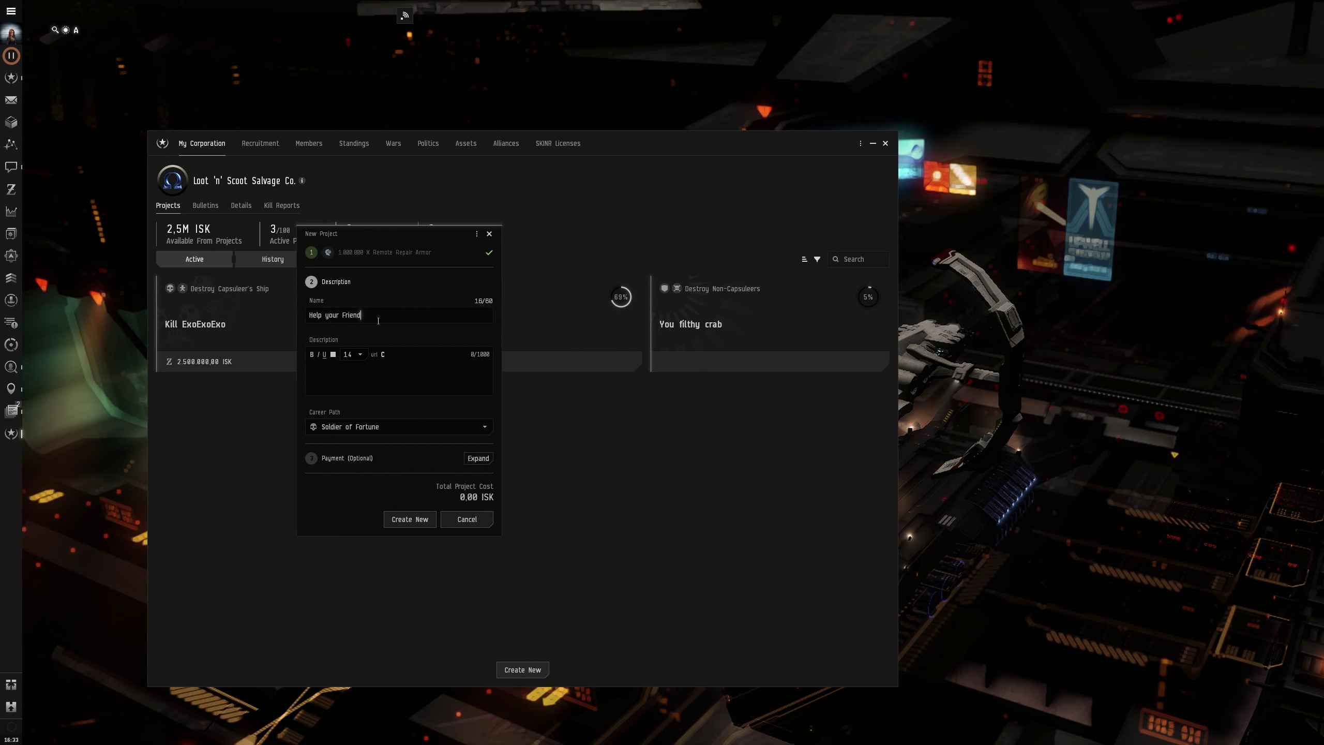
{"action": "left_click", "coordinate": [398, 374]}
{"action": "type", "text": "Better Heat your reps"}
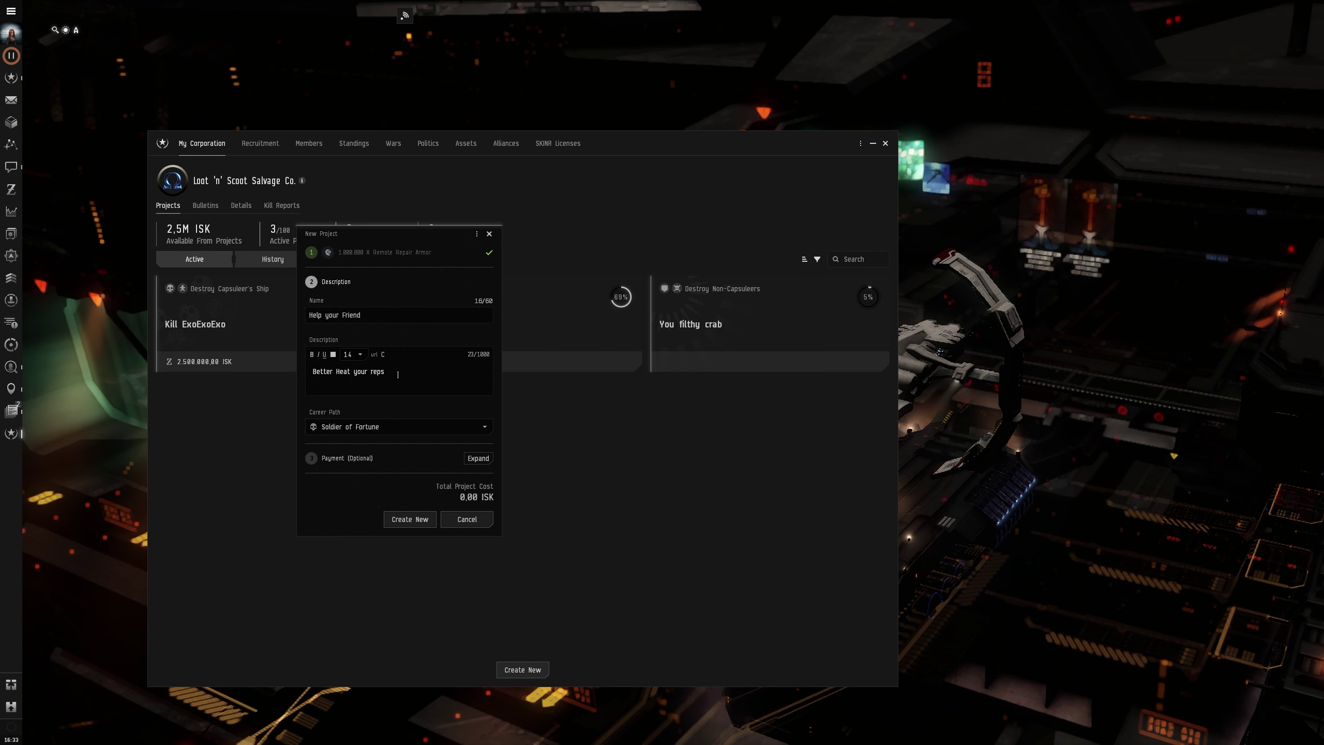
{"action": "type", "text": " because now you get "}
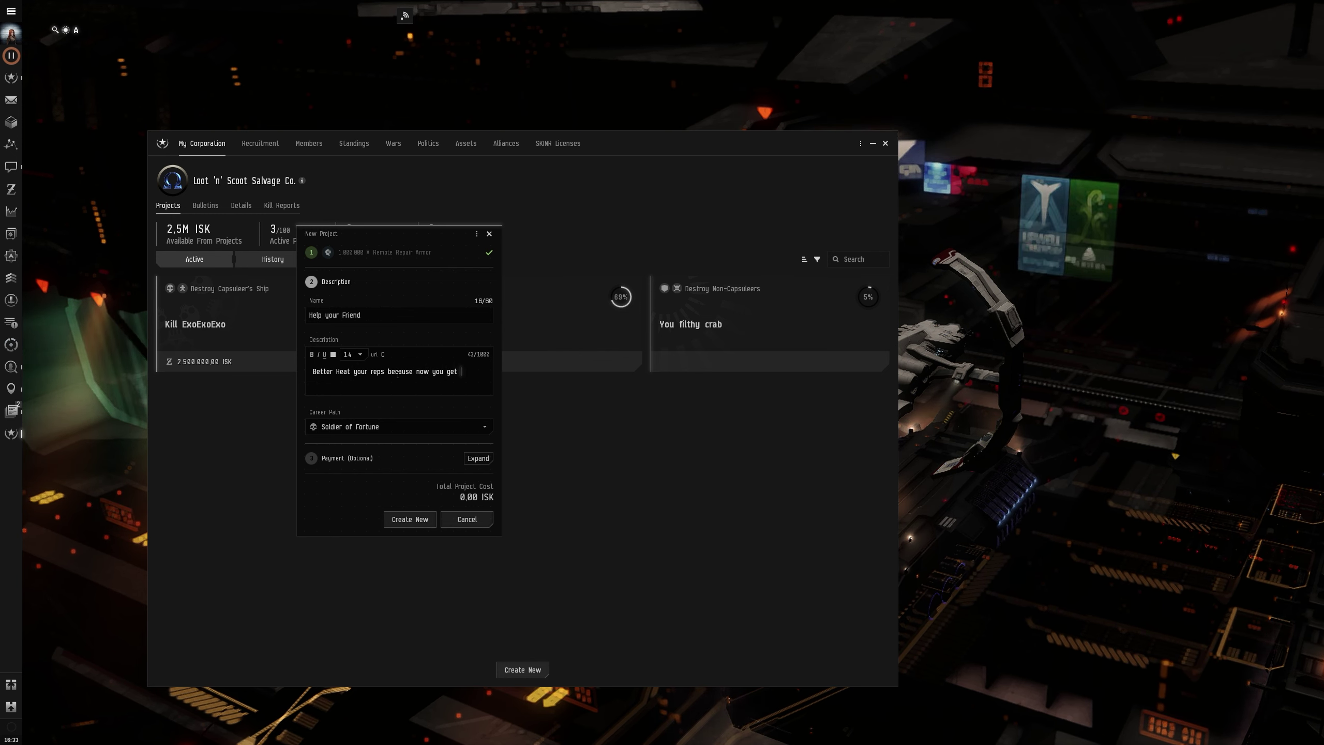
{"action": "type", "text": "money for it"}
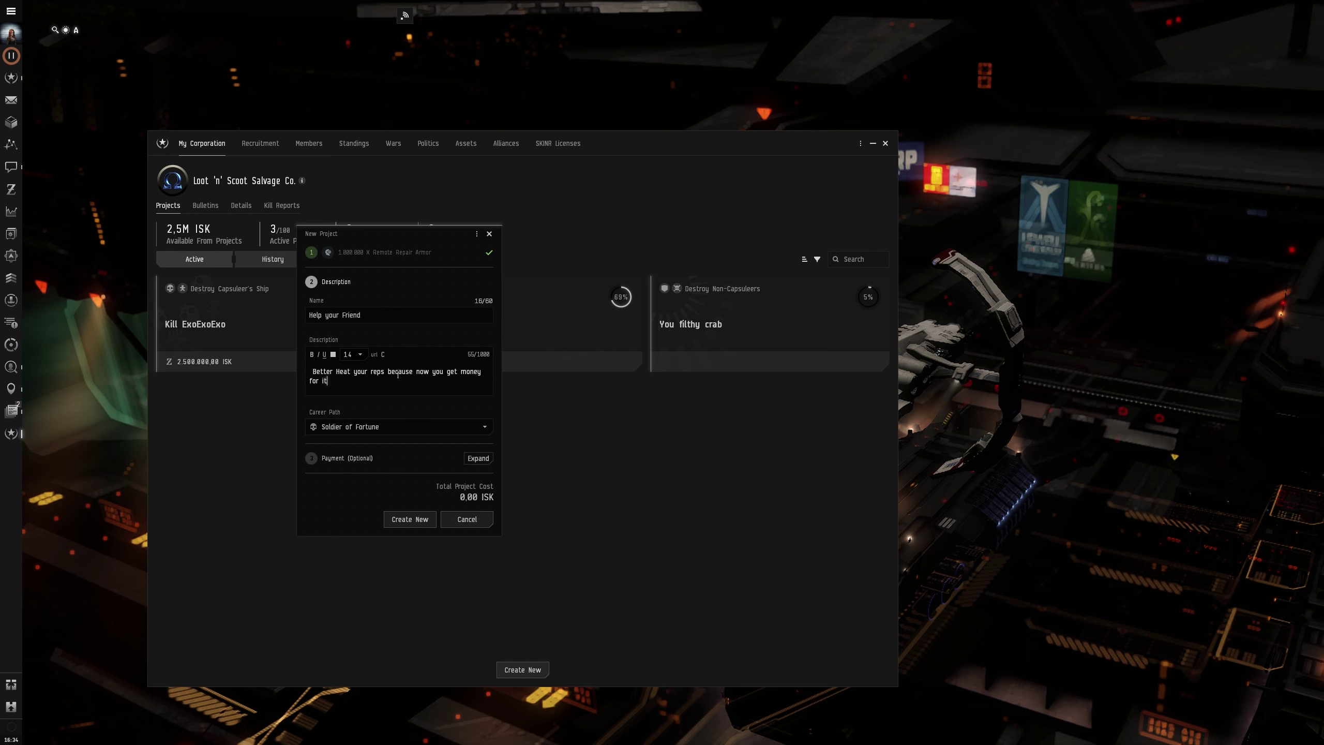
{"action": "type", "text": ". Saving your bu"}
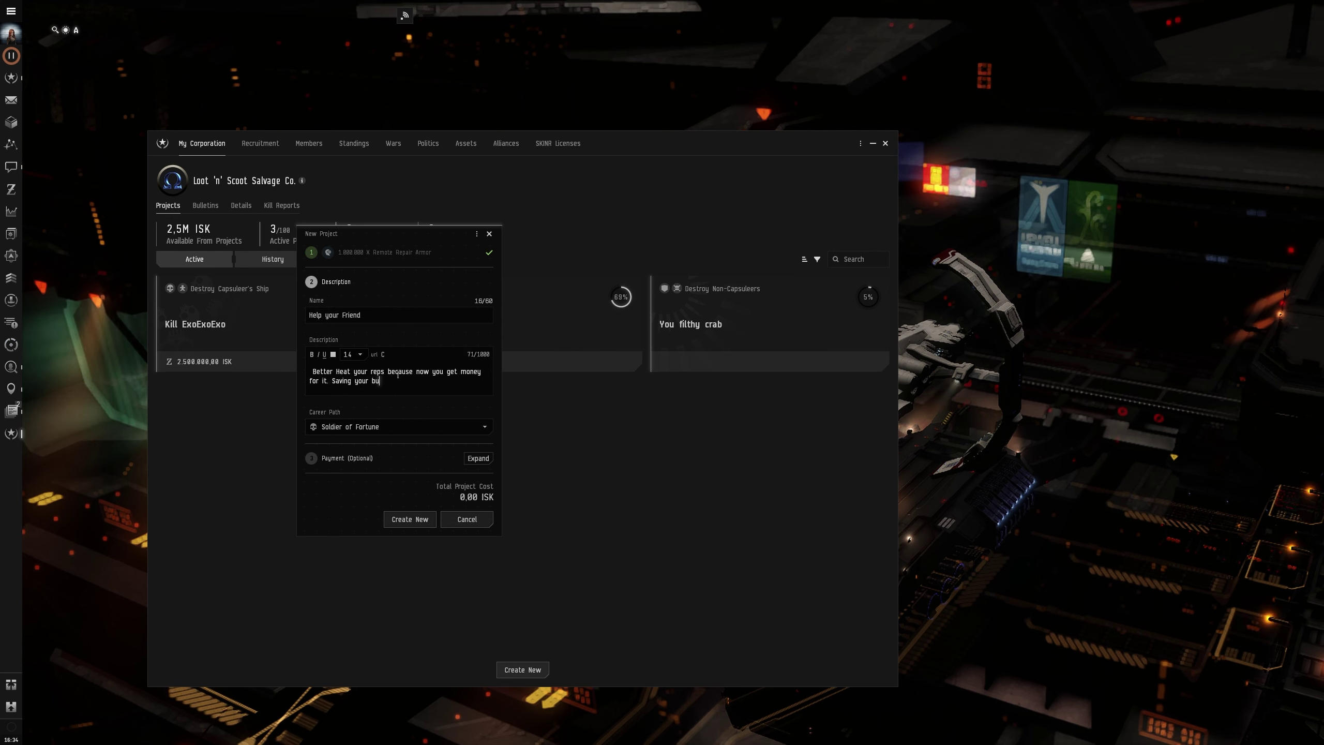
{"action": "type", "text": "ddy gives a "}
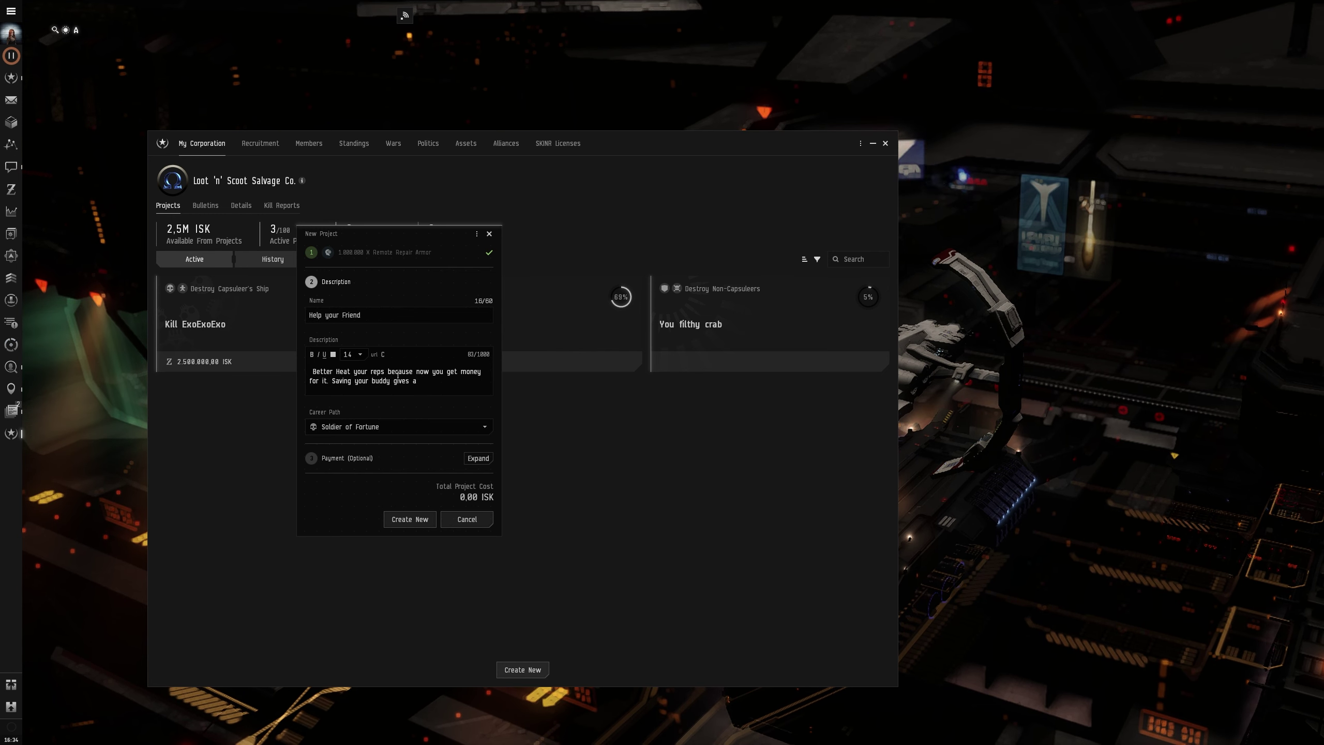
{"action": "type", "text": "lot of is"}
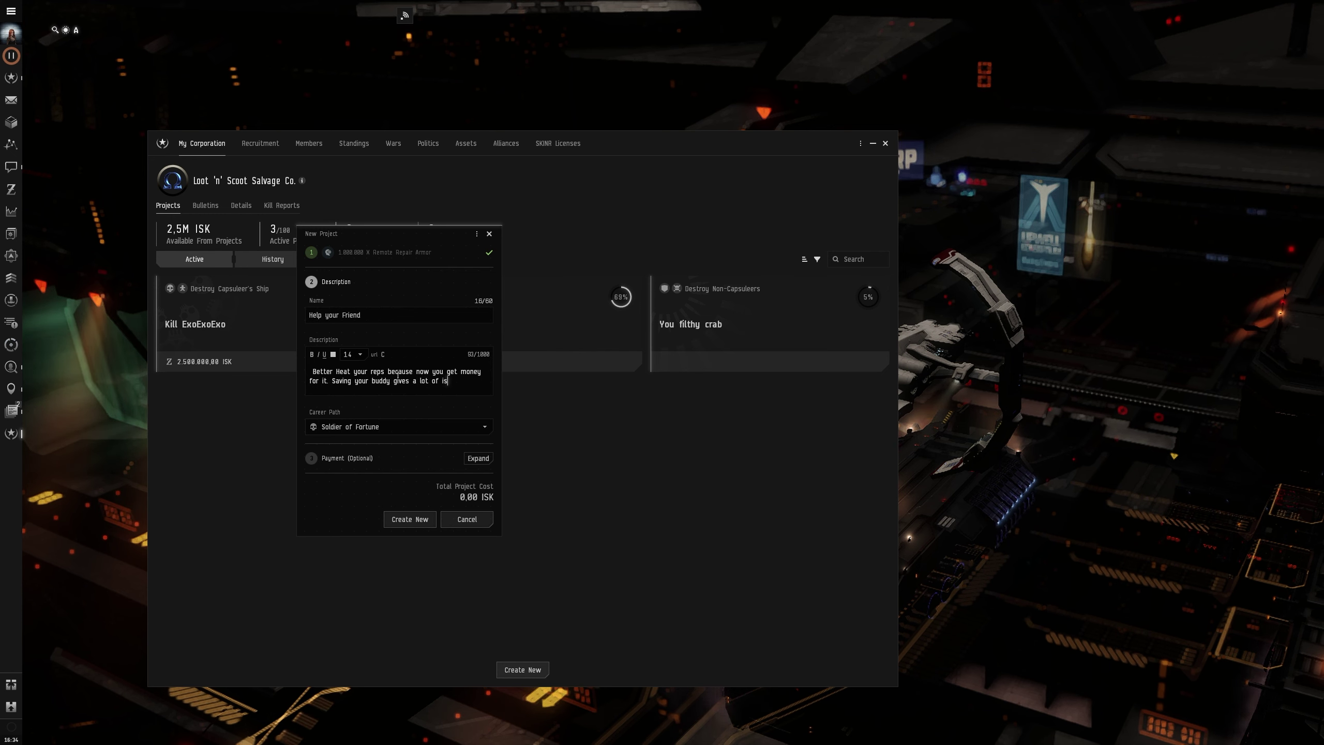
{"action": "type", "text": "k ."}
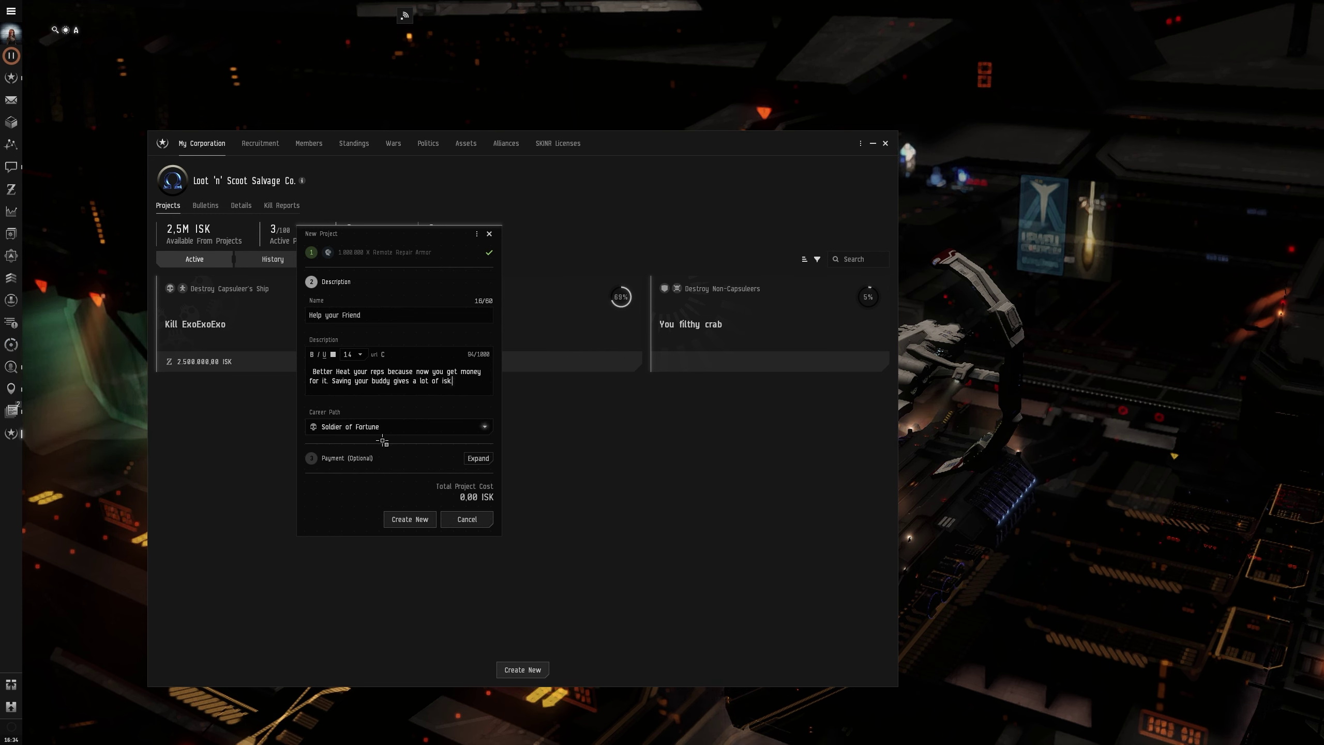
{"action": "left_click", "coordinate": [465, 426]}
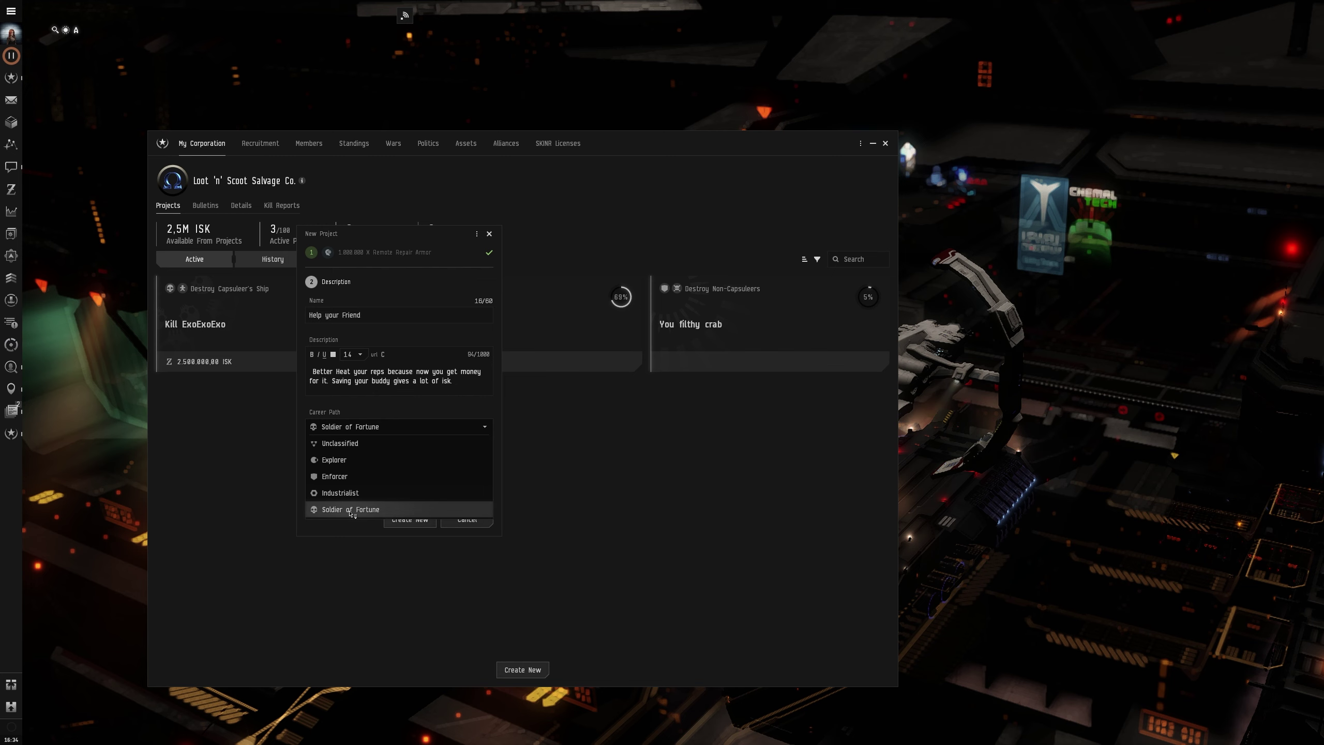
Keep Soldier of Fortune, set a 500 ISK reward per hit point, and create the project
{"action": "left_click", "coordinate": [350, 510]}
{"action": "left_click", "coordinate": [472, 455]}
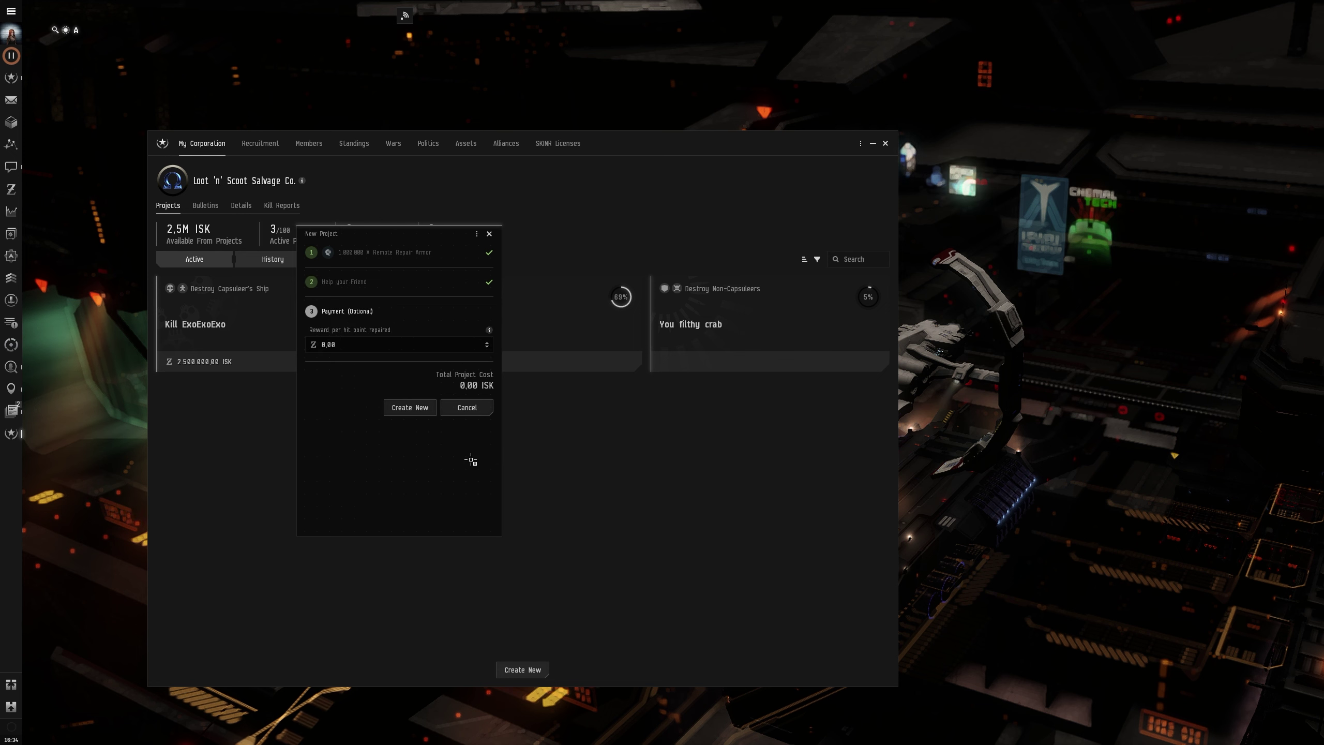
{"action": "left_click_drag", "start_coordinate": [350, 345], "coordinate": [293, 348]}
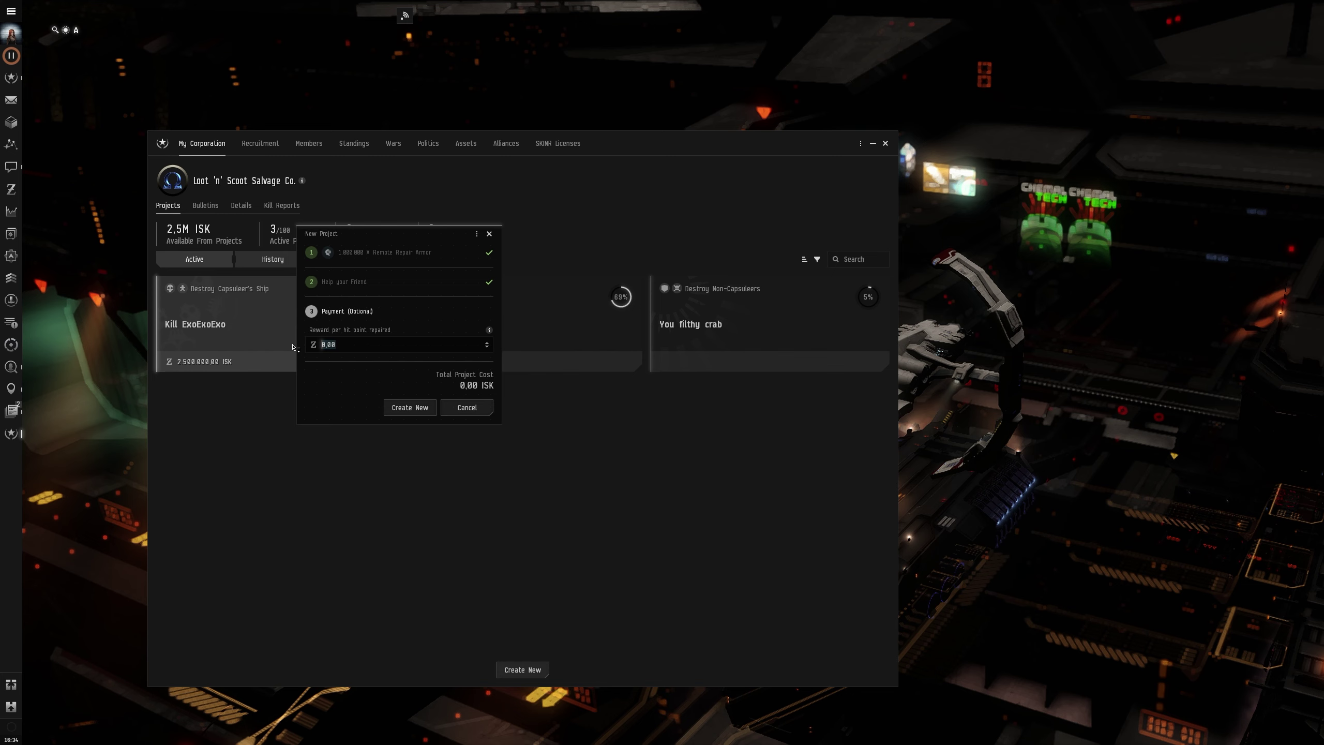
{"action": "type", "text": "500"}
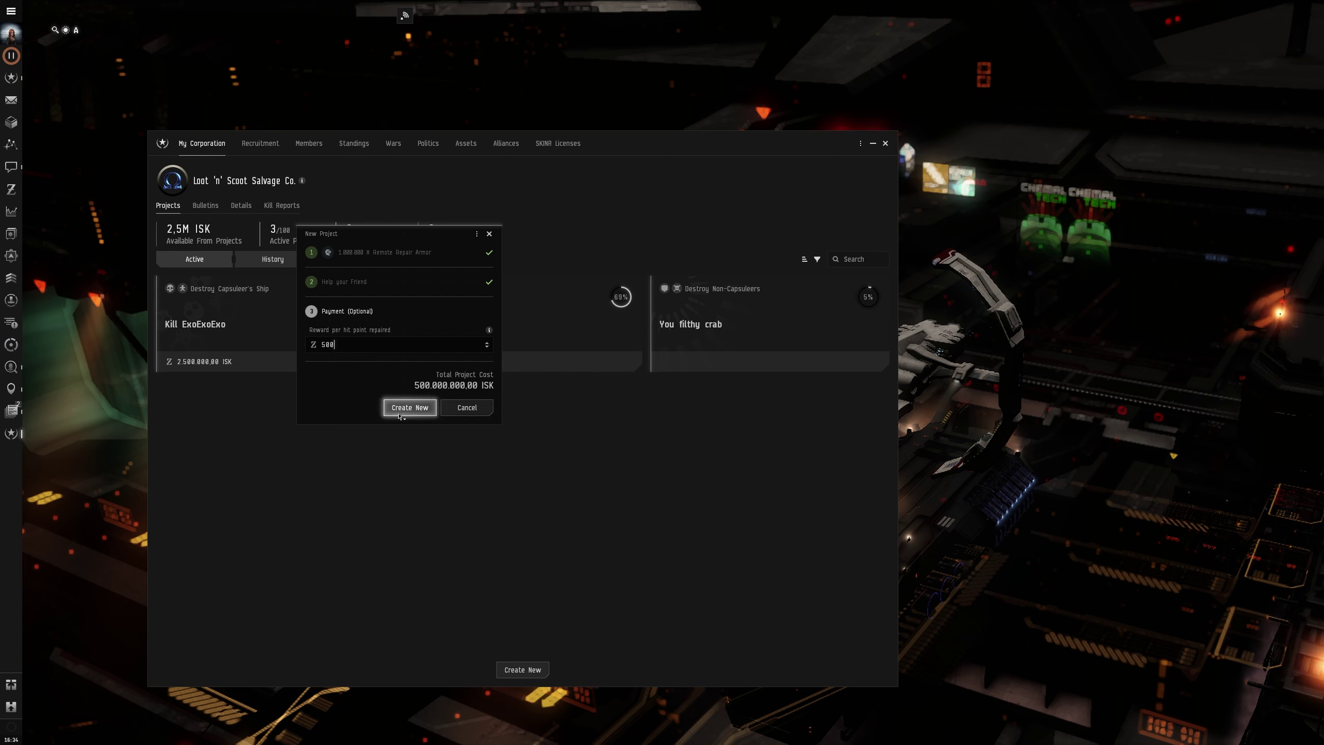
{"action": "left_click", "coordinate": [403, 411]}
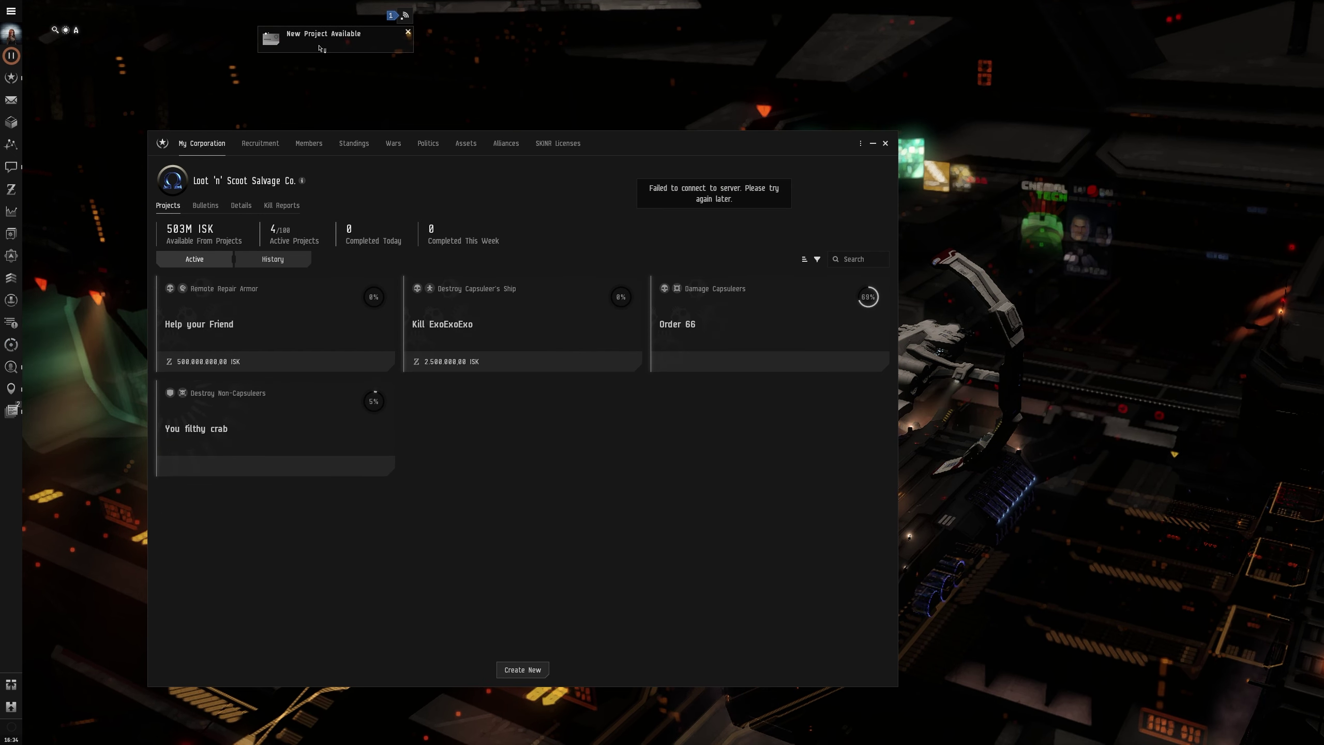
Open Help your Friend's details from the New Project Available mail, then close Mail
{"action": "key", "text": "alt+i"}
{"action": "left_click_drag", "start_coordinate": [752, 134], "coordinate": [1184, 187]}
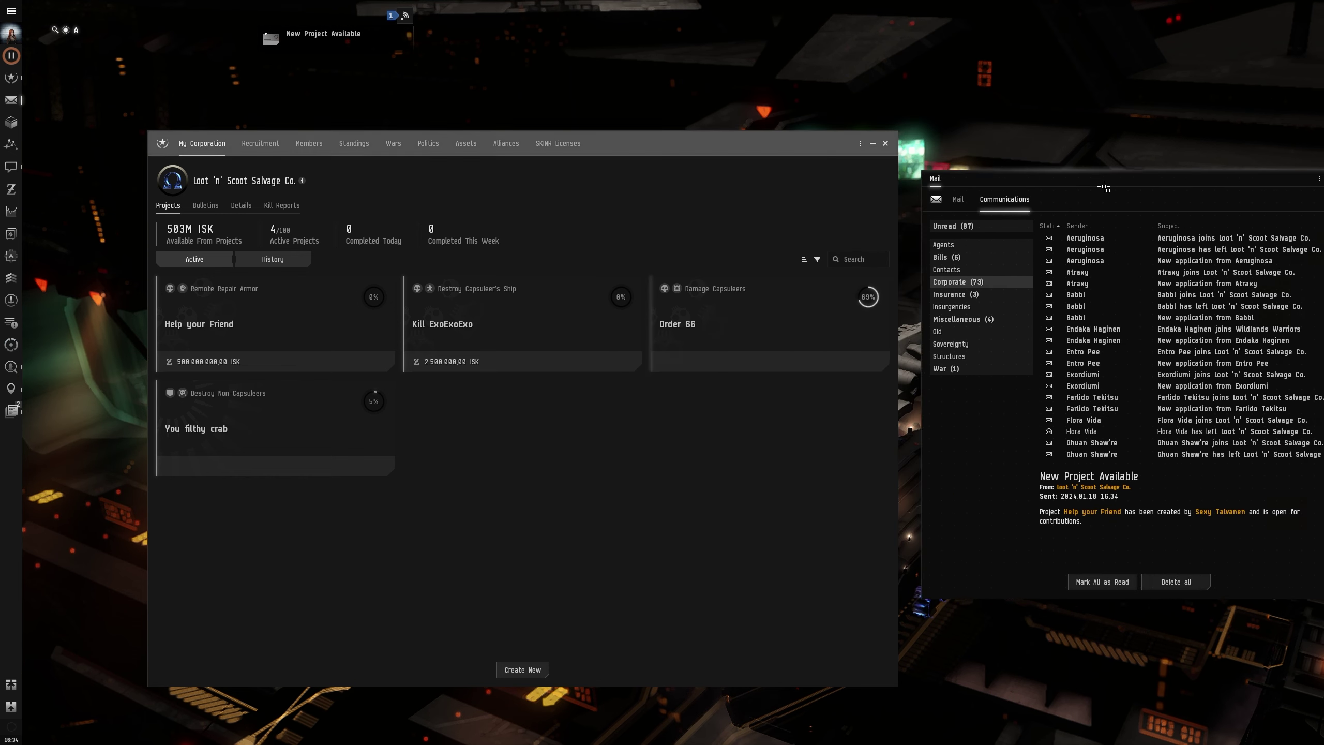
{"action": "left_click", "coordinate": [309, 342]}
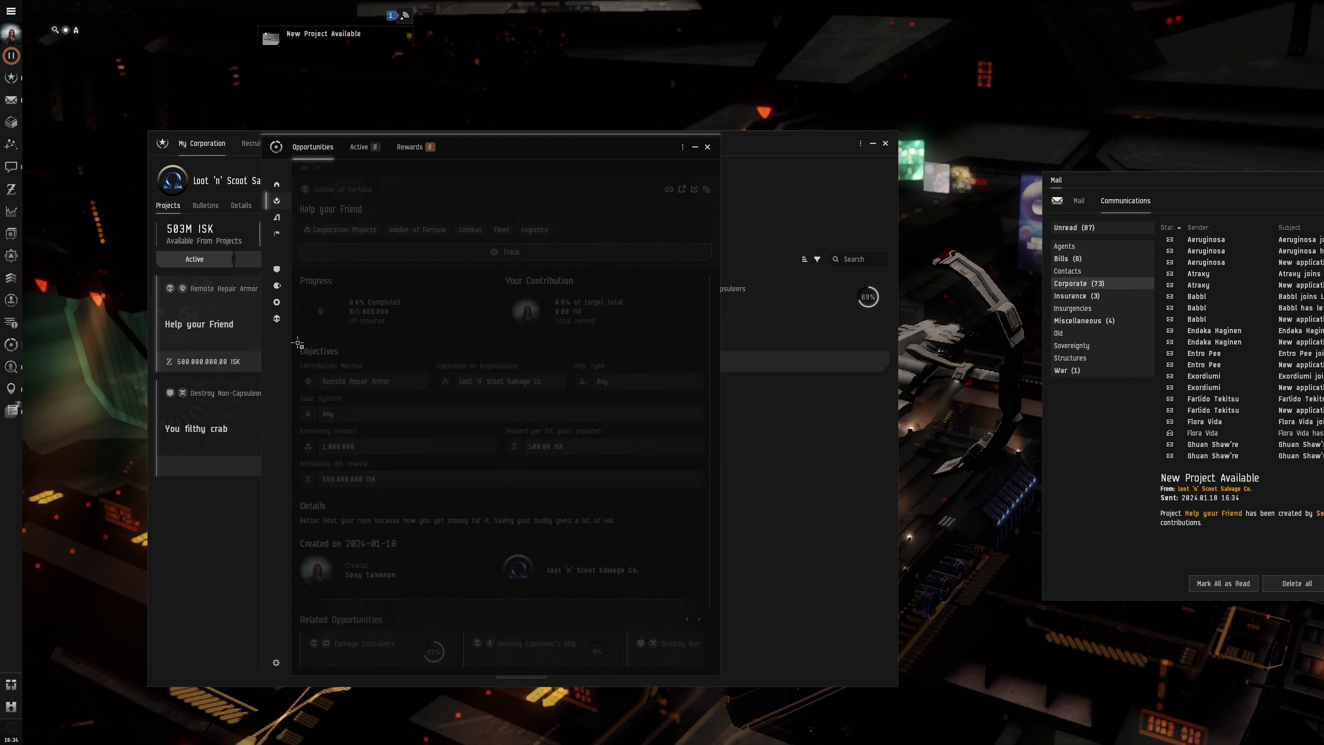
{"action": "scroll", "coordinate": [513, 416], "scroll_direction": "down", "scroll_amount": 1}
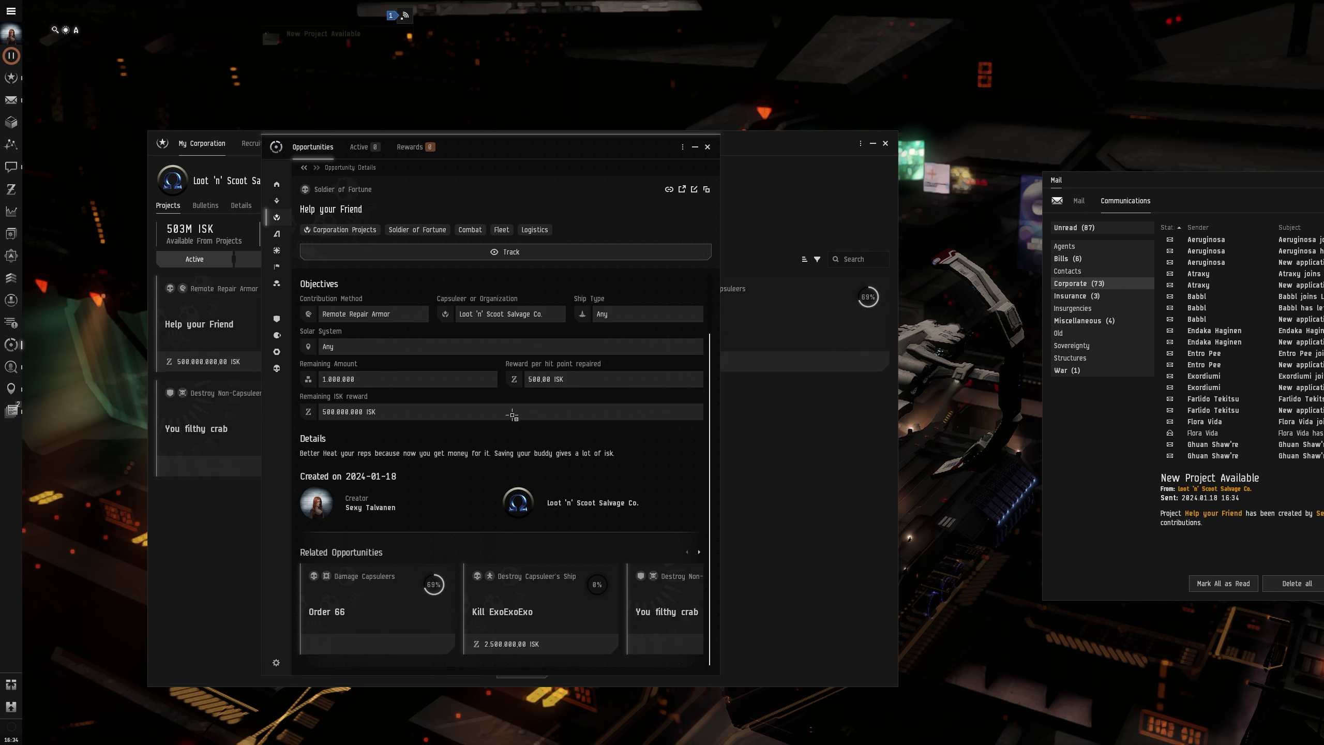
{"action": "scroll", "coordinate": [512, 416], "scroll_direction": "up", "scroll_amount": 2}
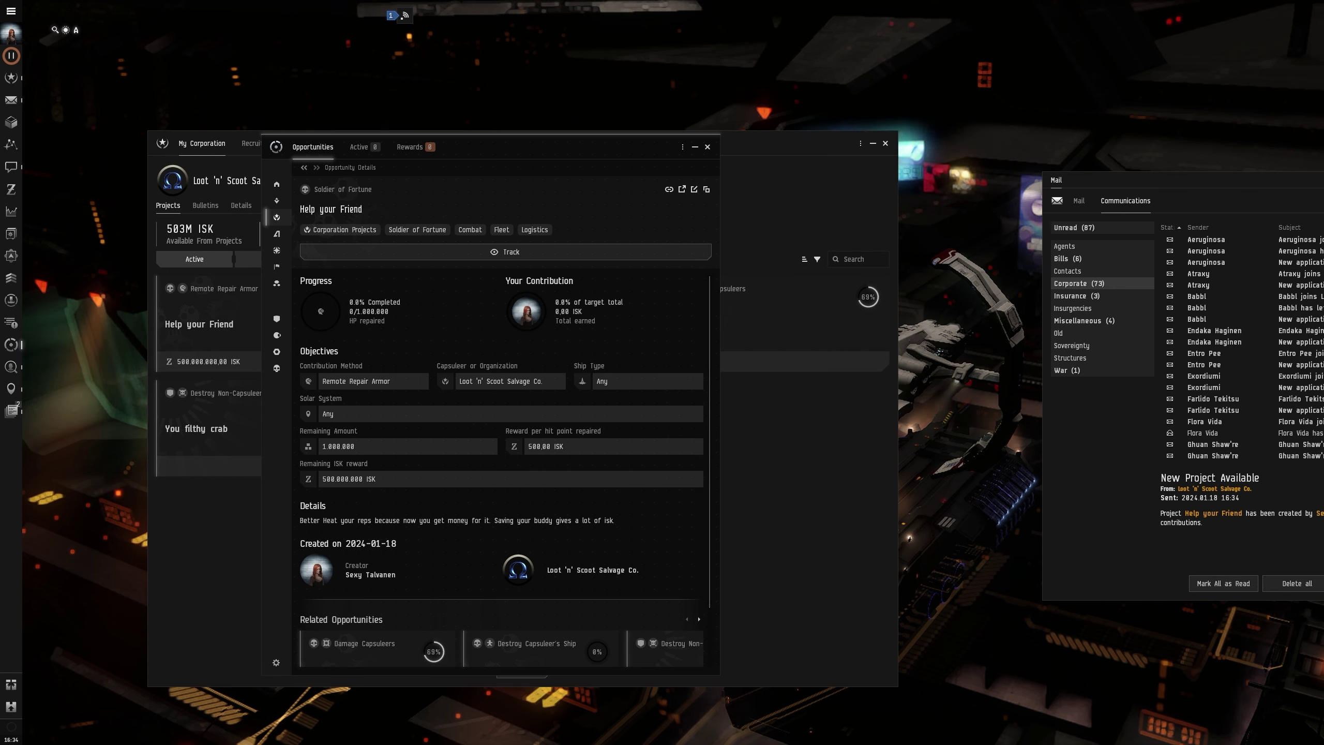
{"action": "key", "text": "alt+i"}
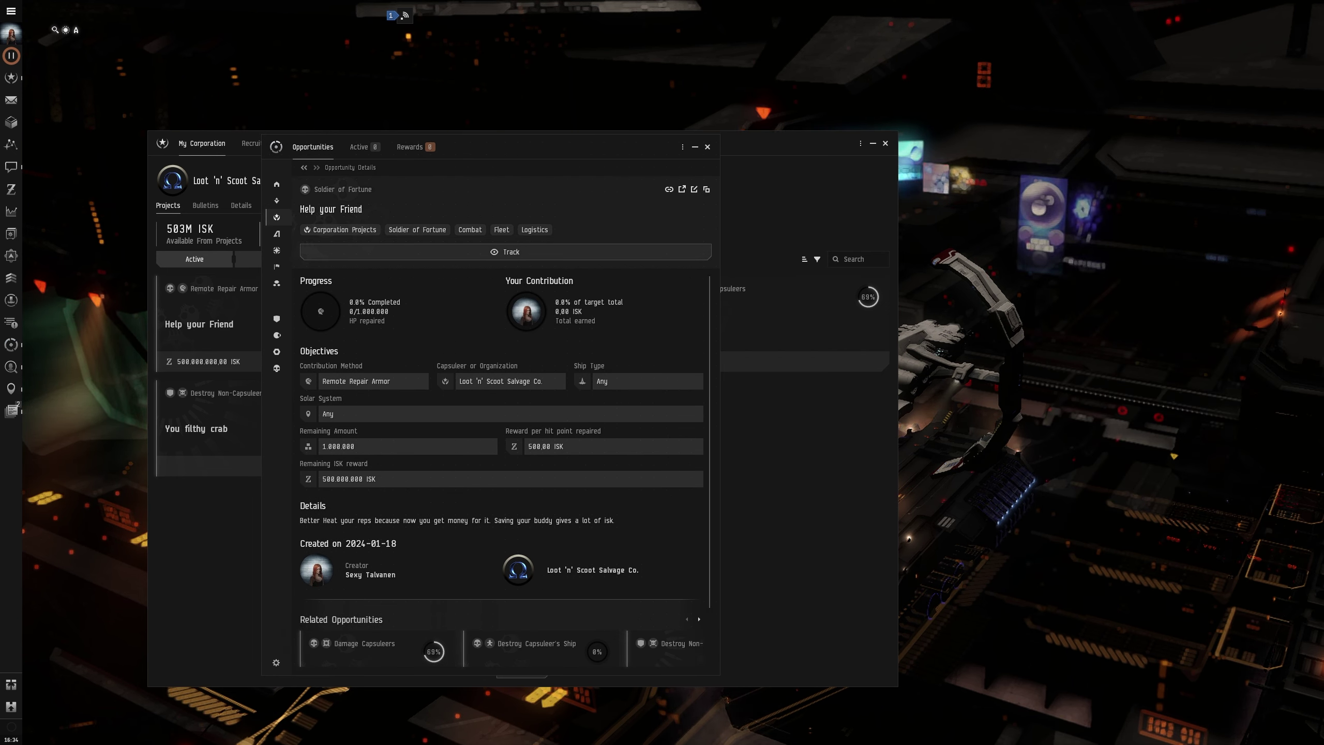